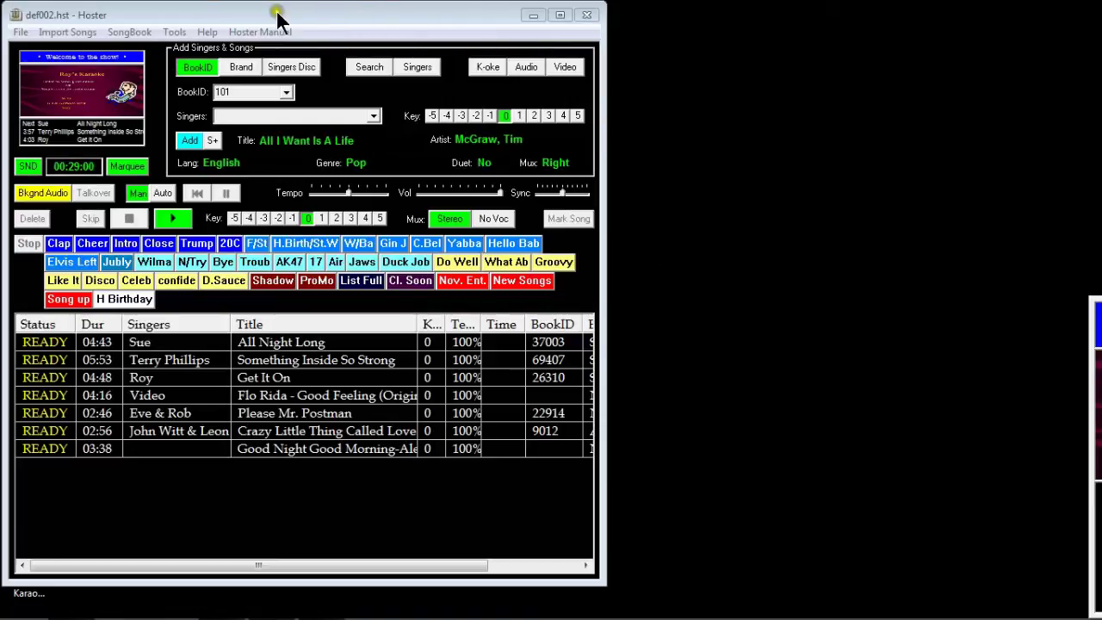
Step: Open the Build Songs Database tool and set the BookID root to 20500
click(69, 34)
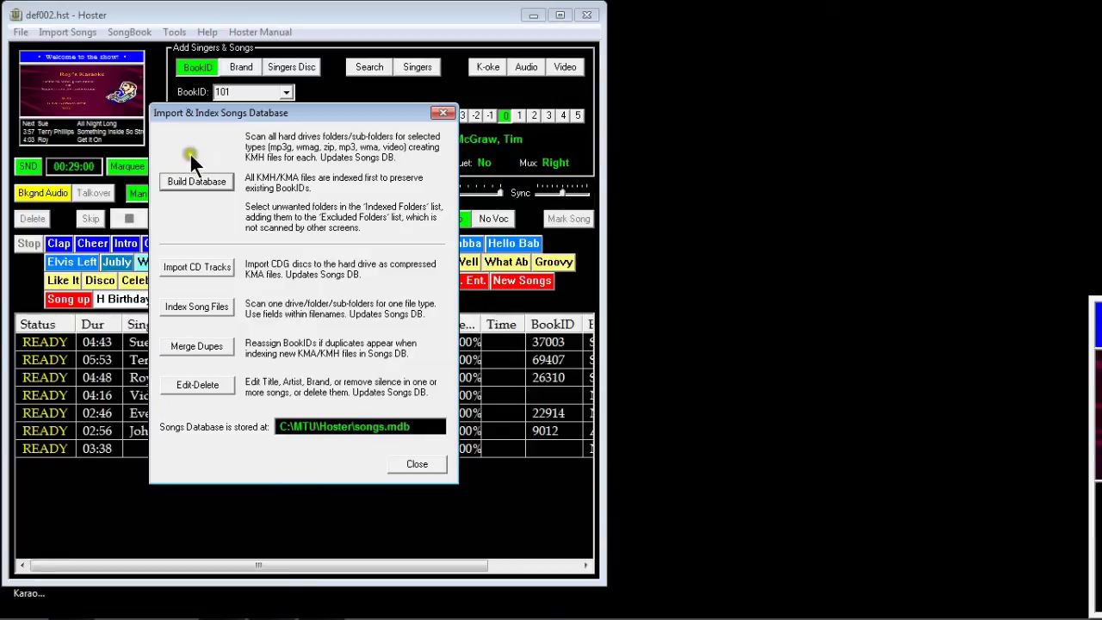
click(176, 181)
click(176, 179)
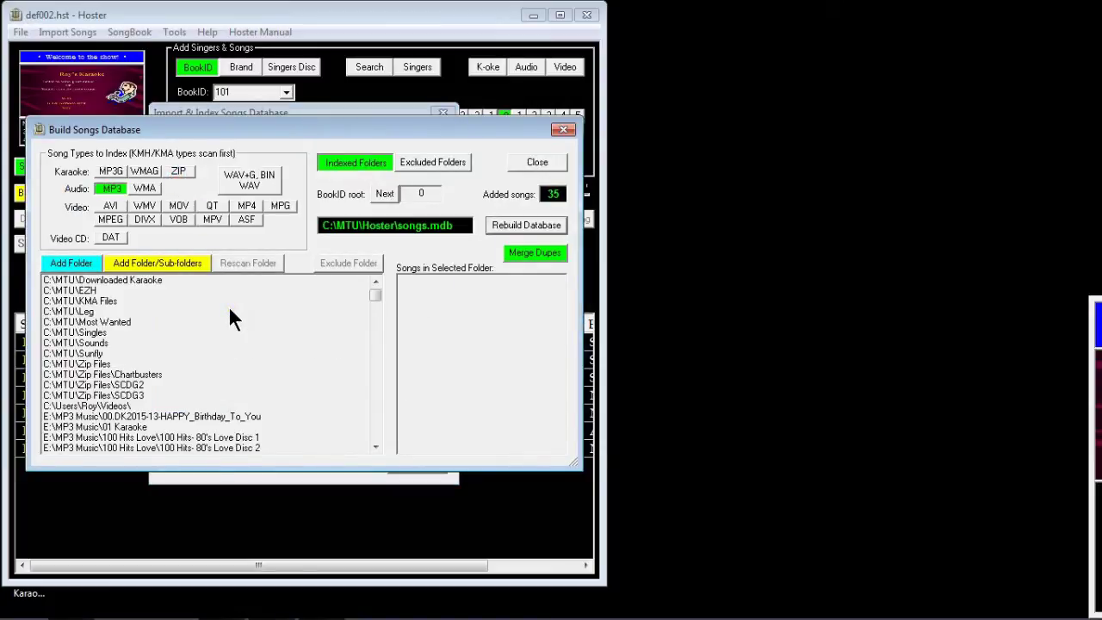
click(175, 271)
text(20500)
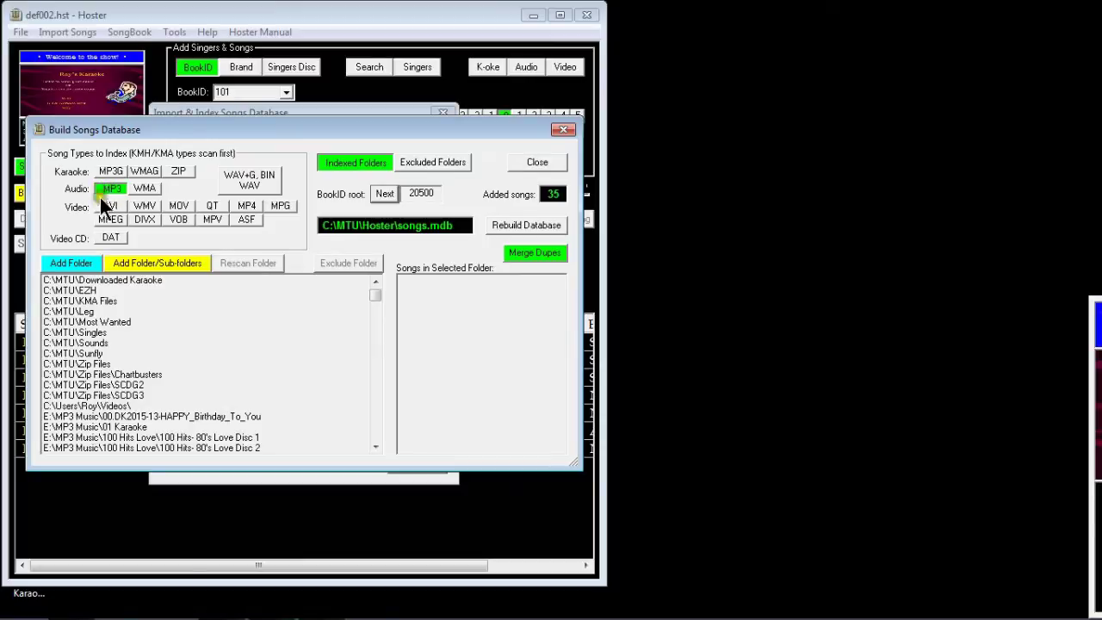
Step: Add the Alexandra Burke "Overcome Disc 1" folder from the Music library and index its MP3 songs into the database
click(77, 263)
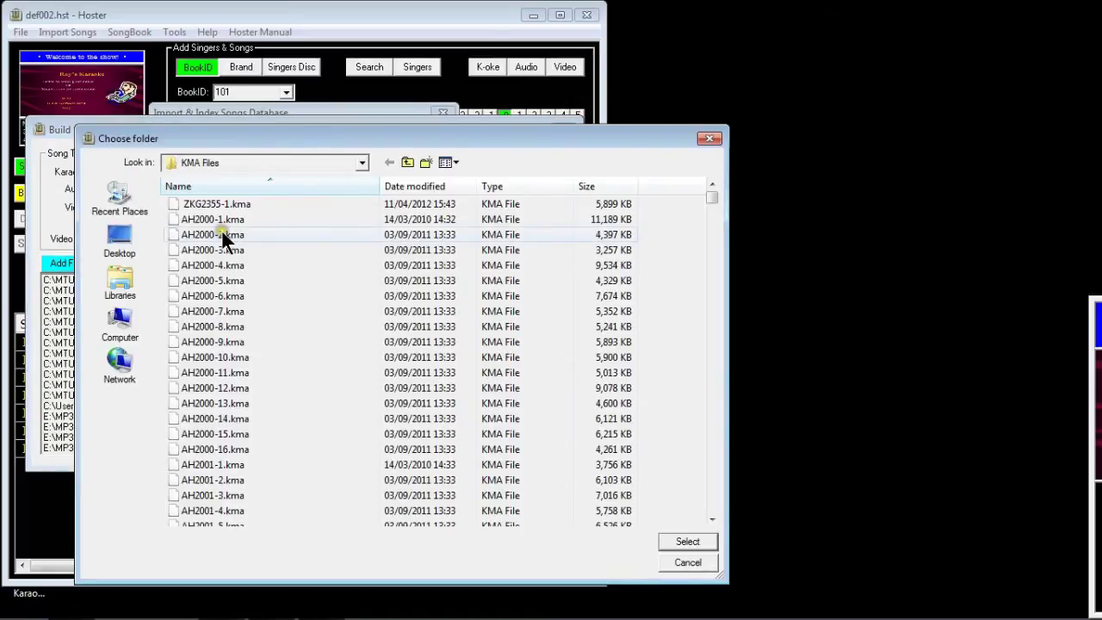
click(121, 289)
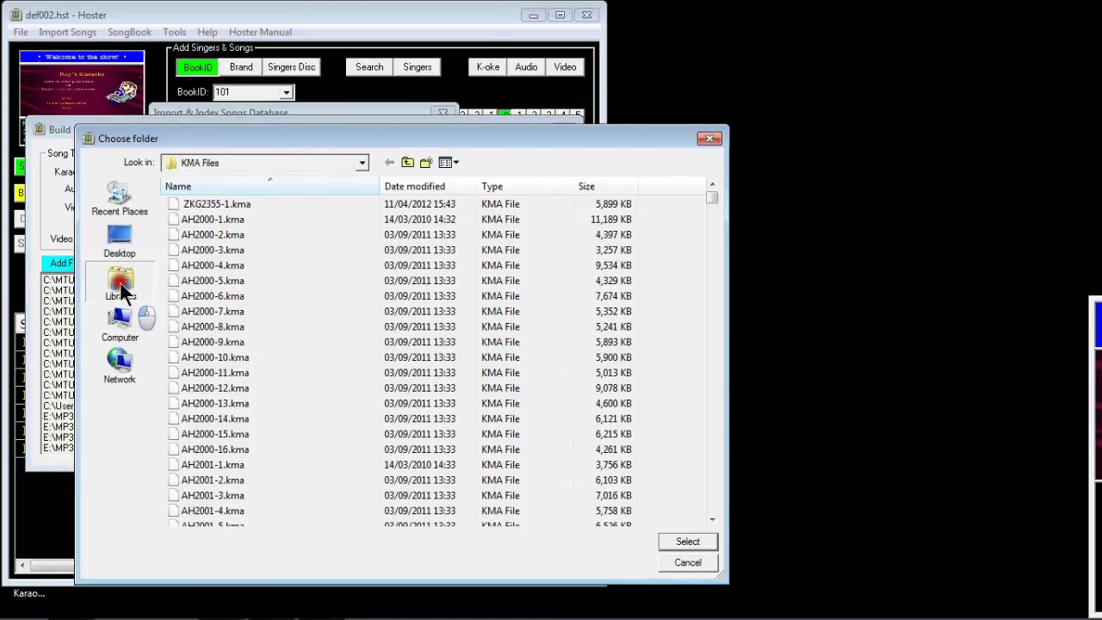
double_click(194, 203)
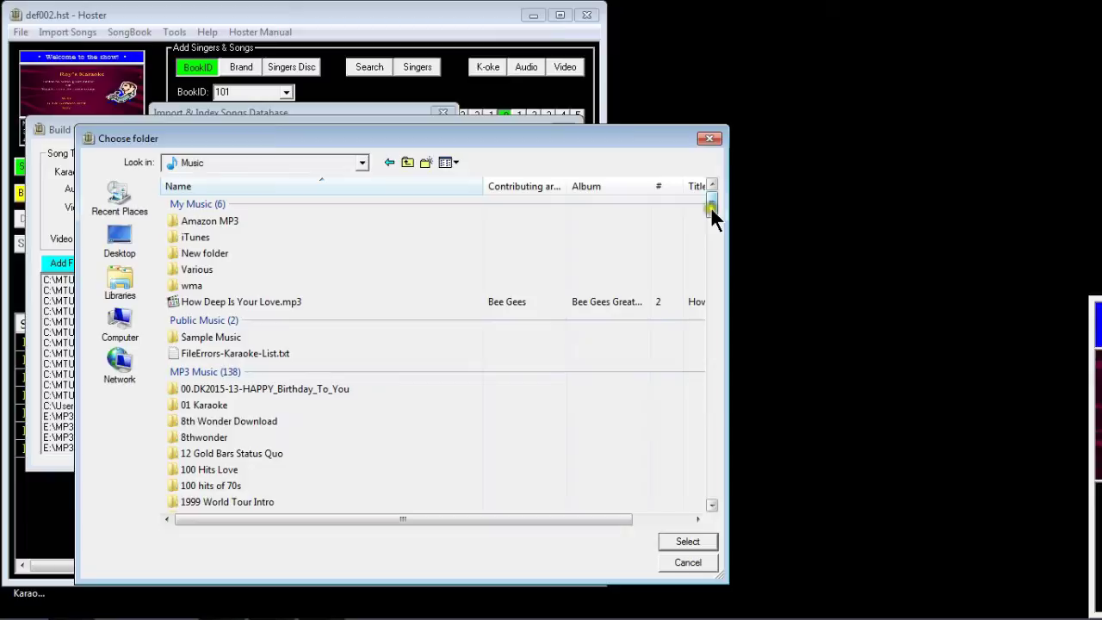
drag(710, 211, 715, 228)
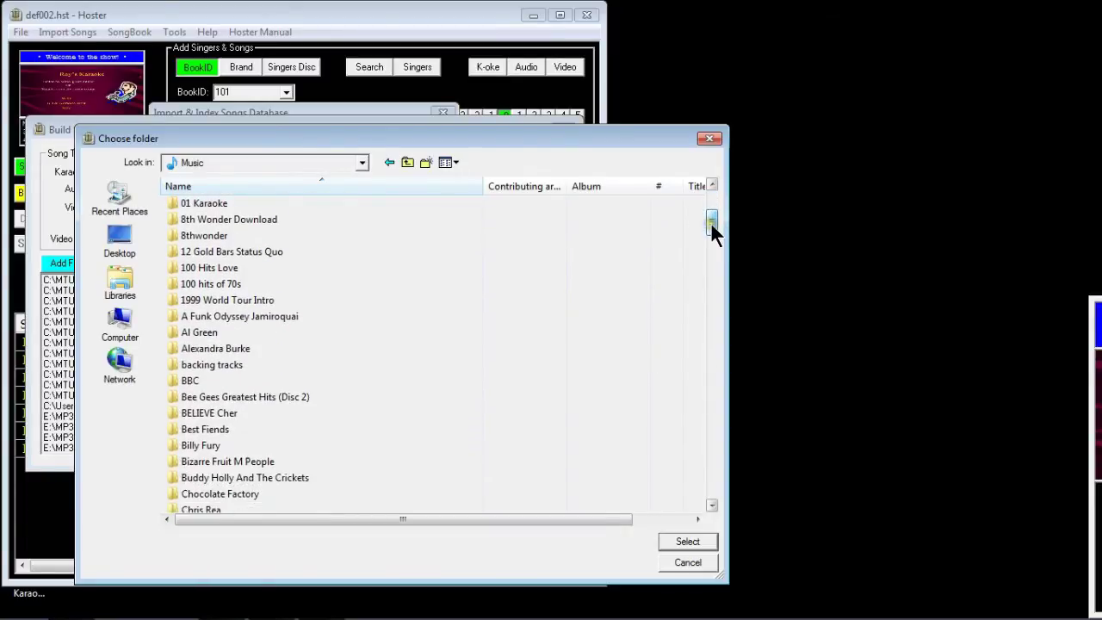
double_click(229, 347)
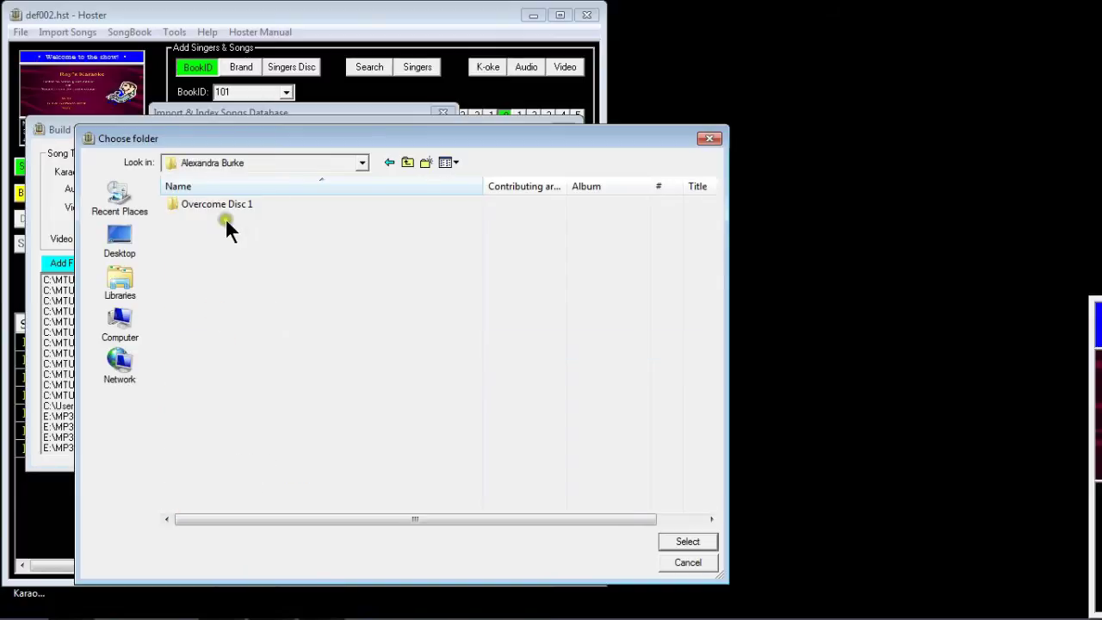
double_click(215, 204)
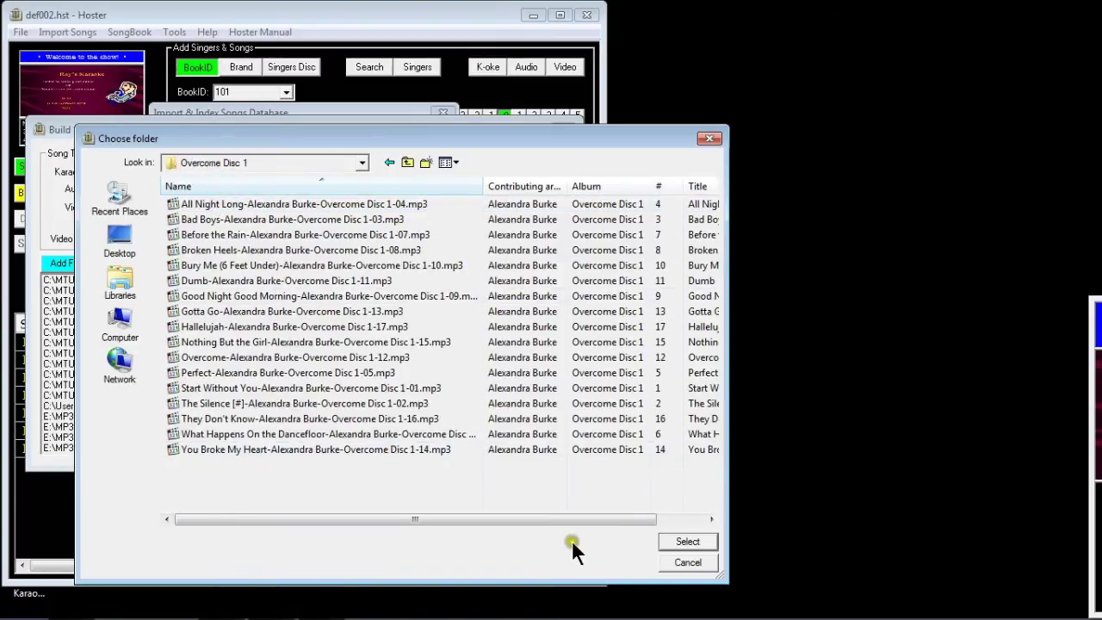
click(688, 541)
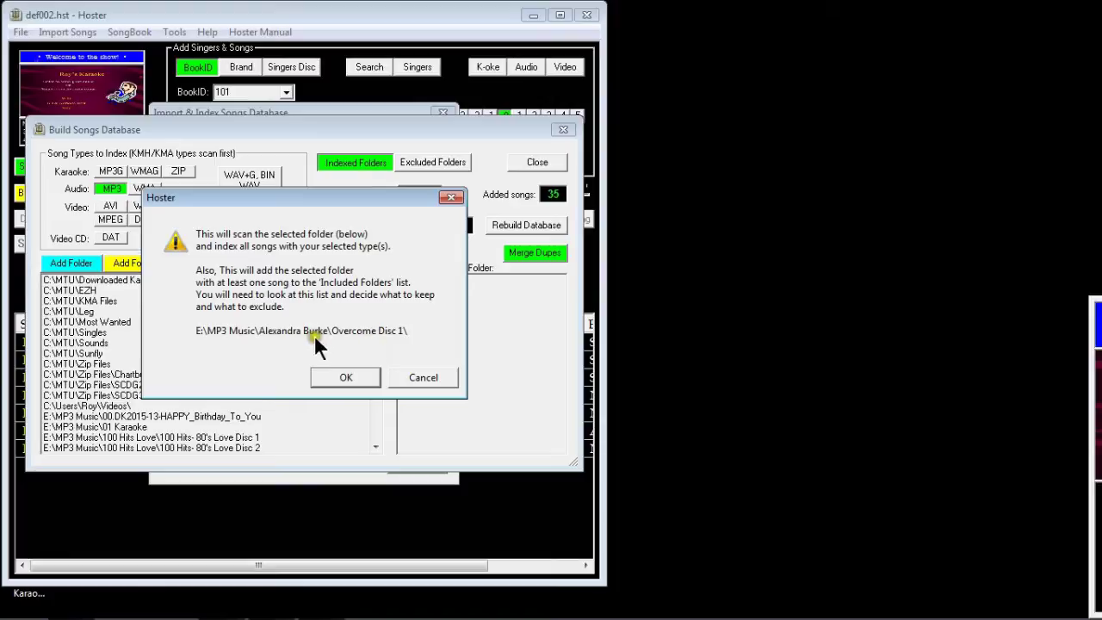
click(342, 378)
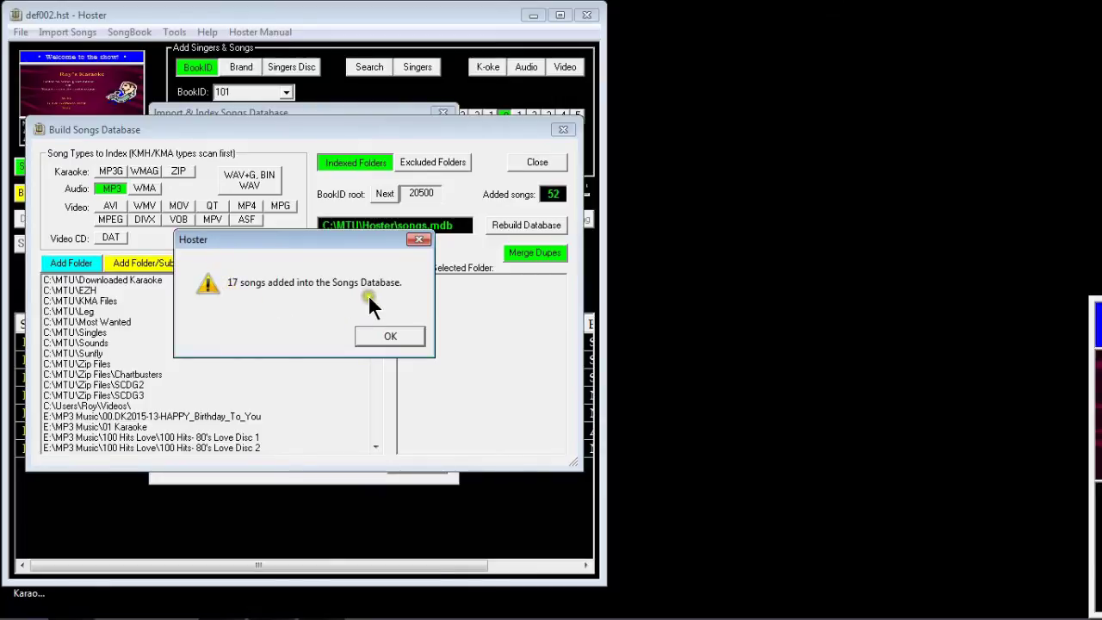
click(389, 336)
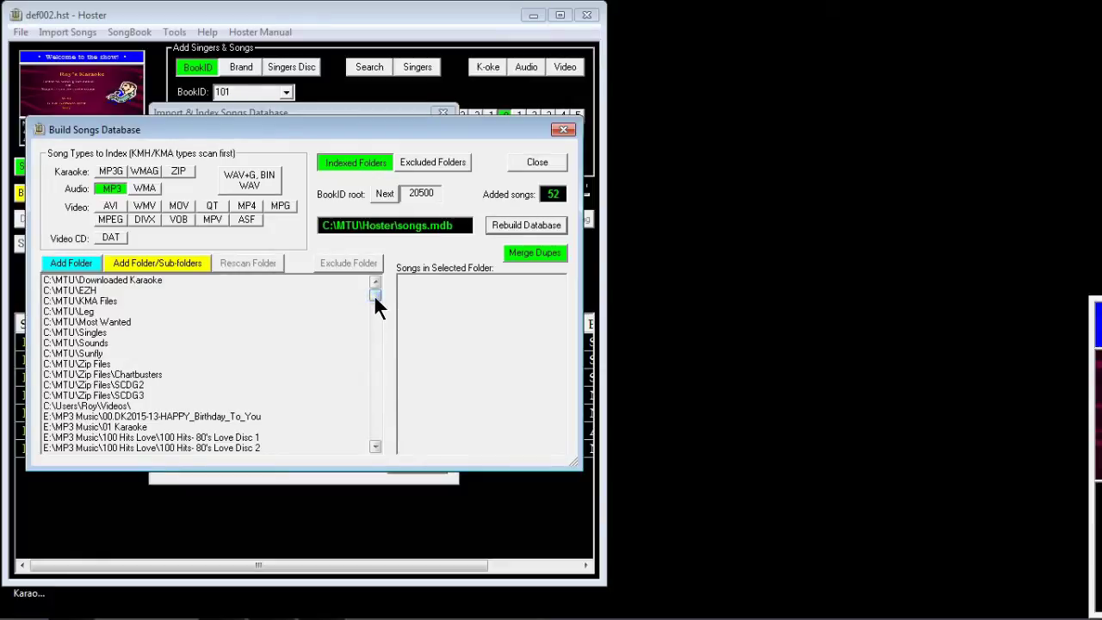
Step: Review the songs listed under the indexed "Overcome Disc 1" folder, and close the database dialogs
scroll(376, 298, down, 3)
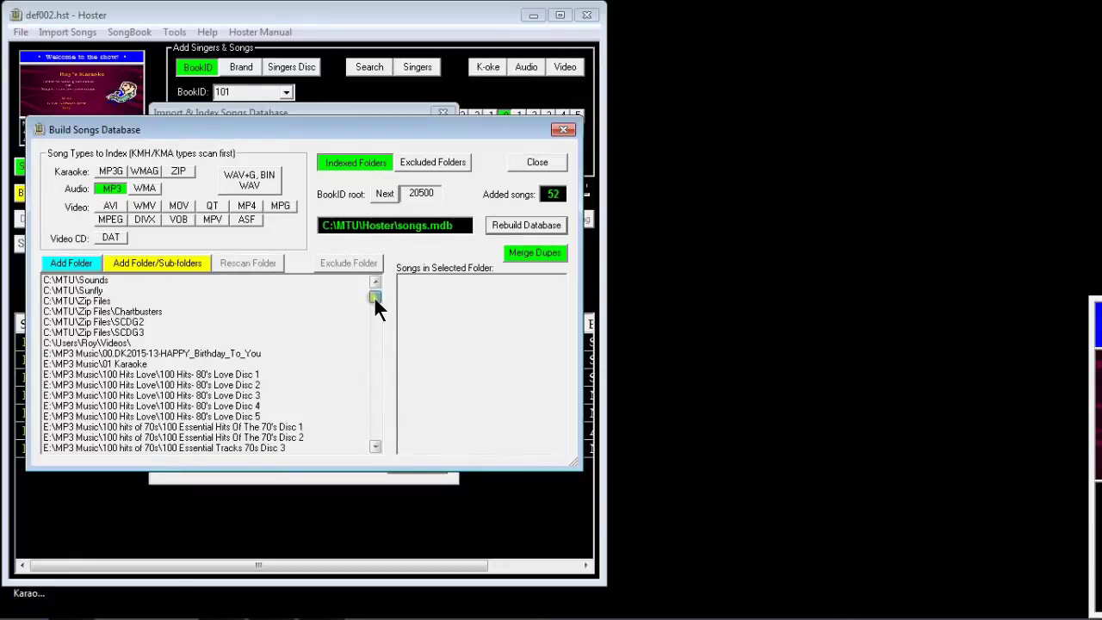
drag(373, 297, 373, 300)
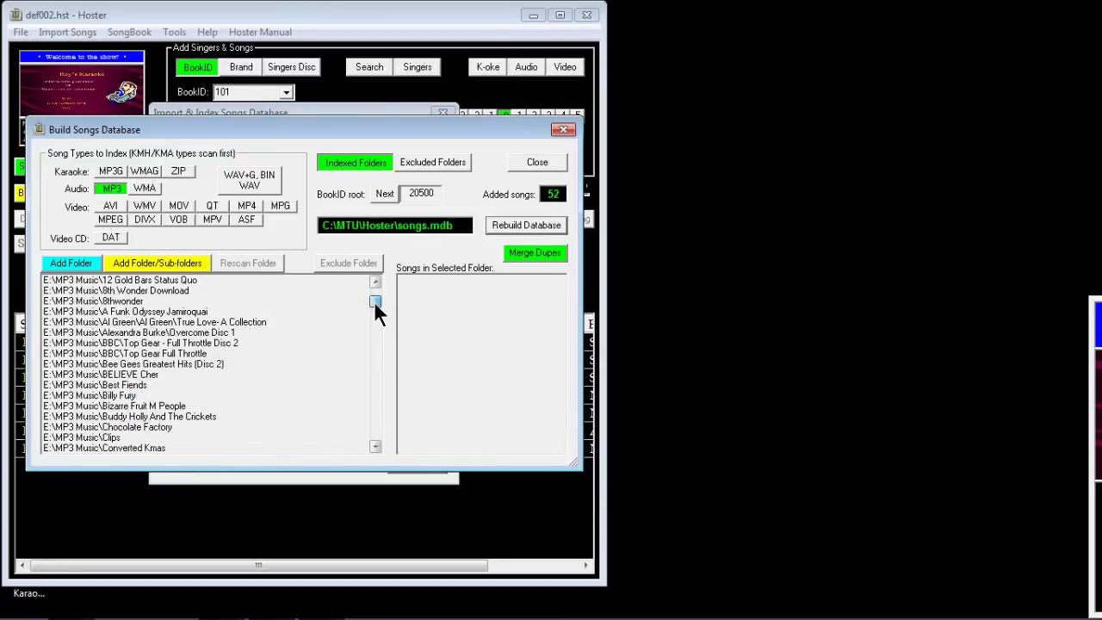
click(219, 334)
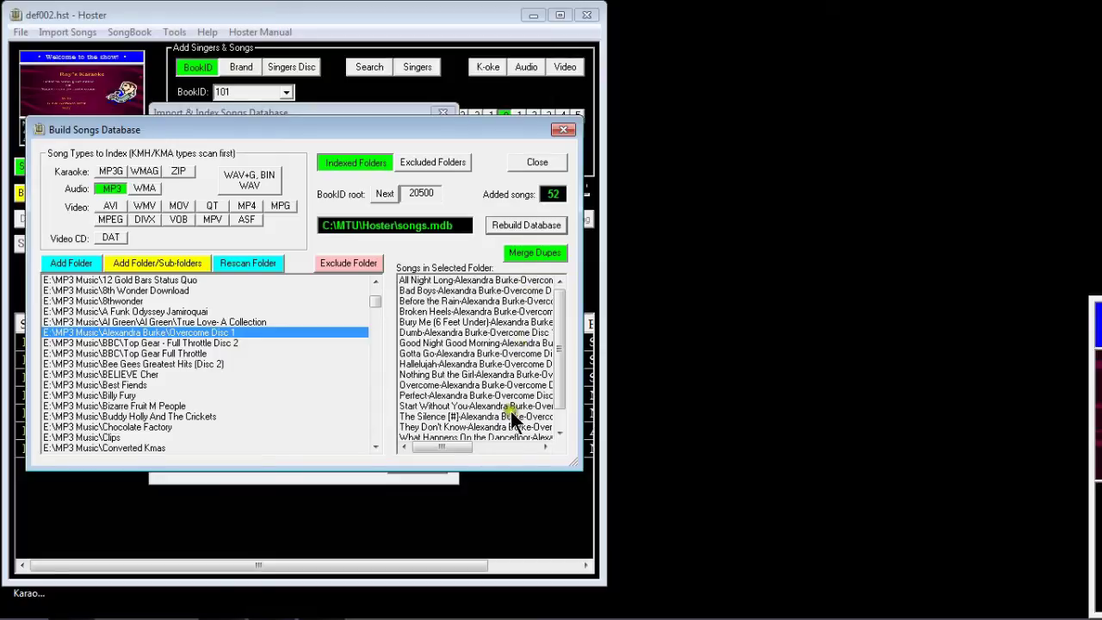
scroll(558, 410, down, 1)
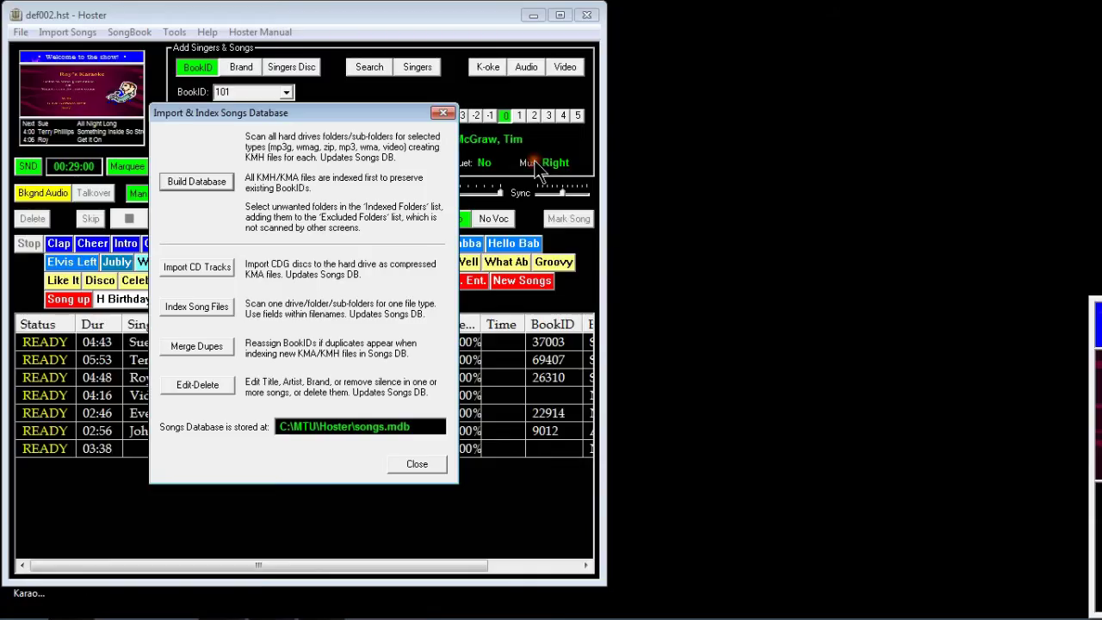
click(423, 465)
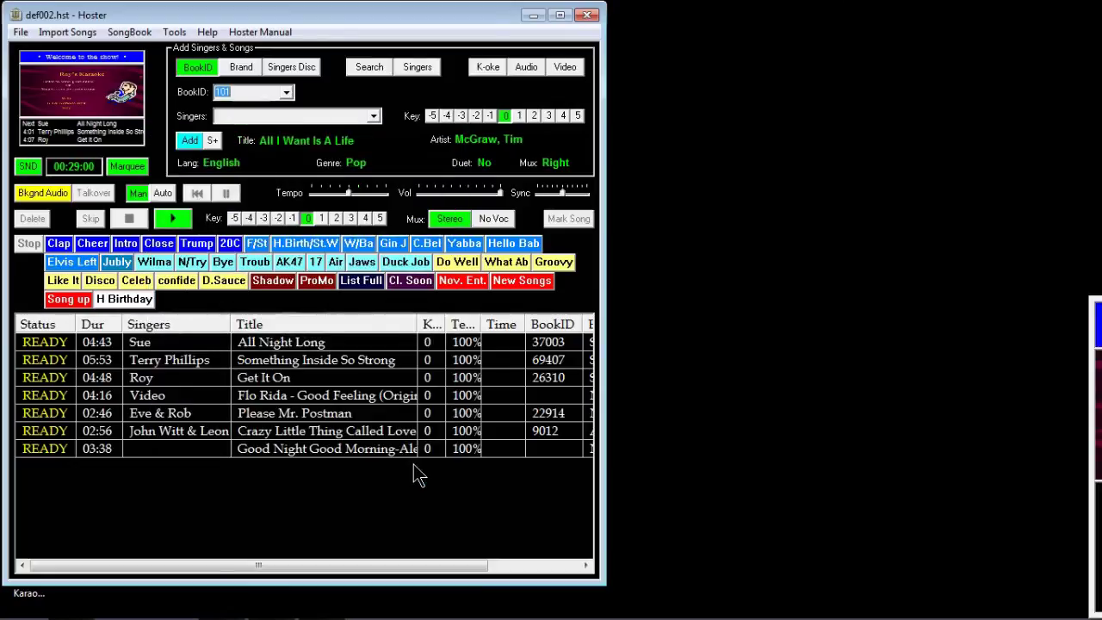
Step: Search the song database for "dumb", restricting the results to audio by excluding karaoke and video
click(371, 68)
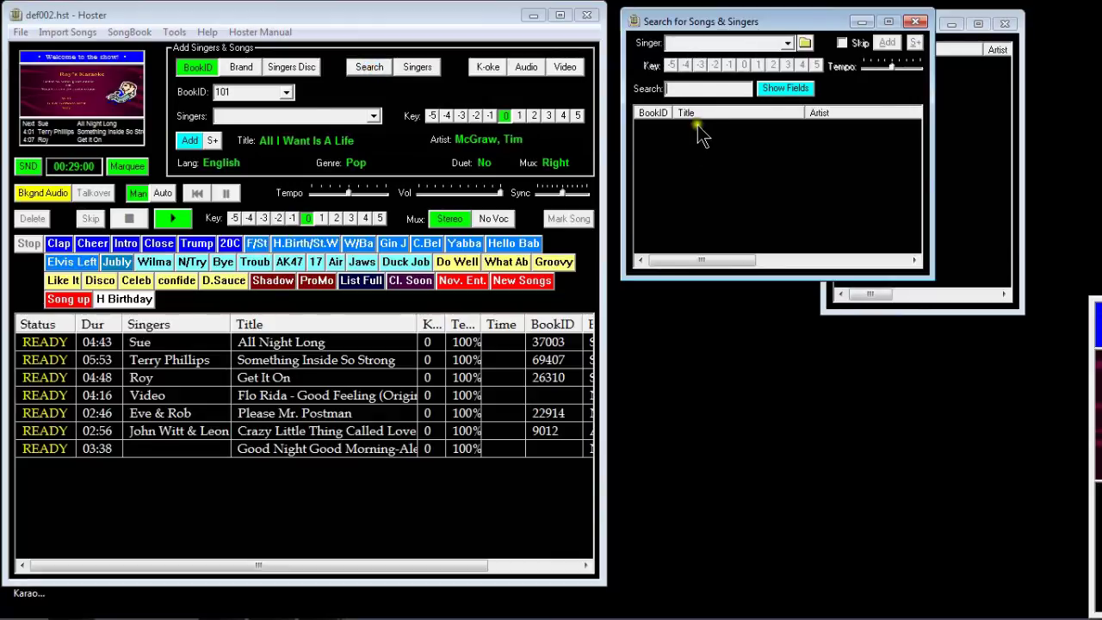
text(dum)
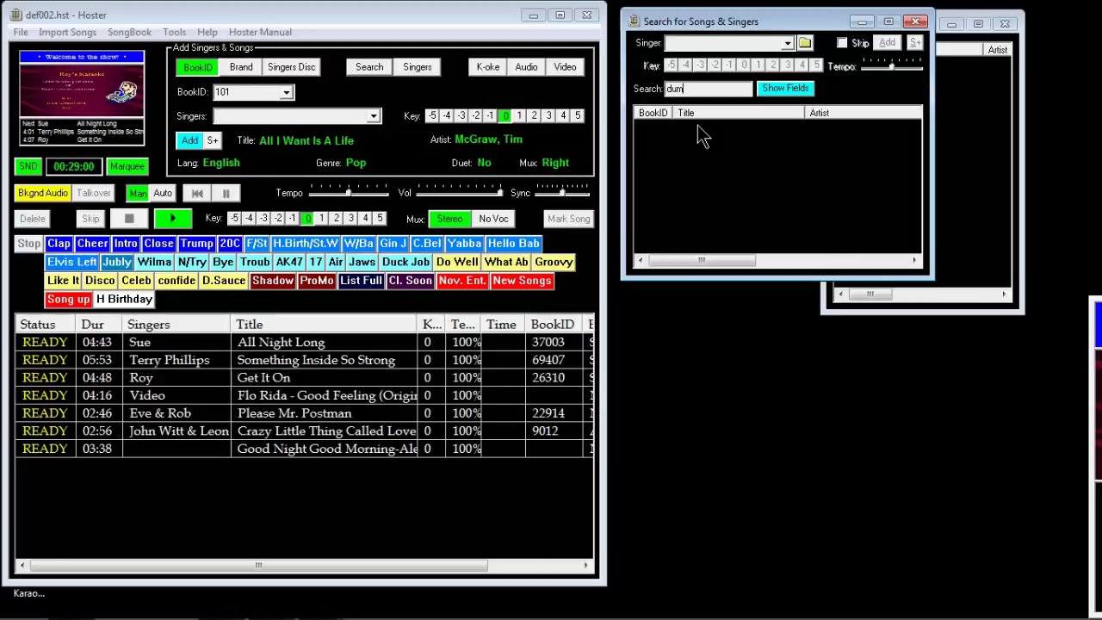
text(b)
click(789, 86)
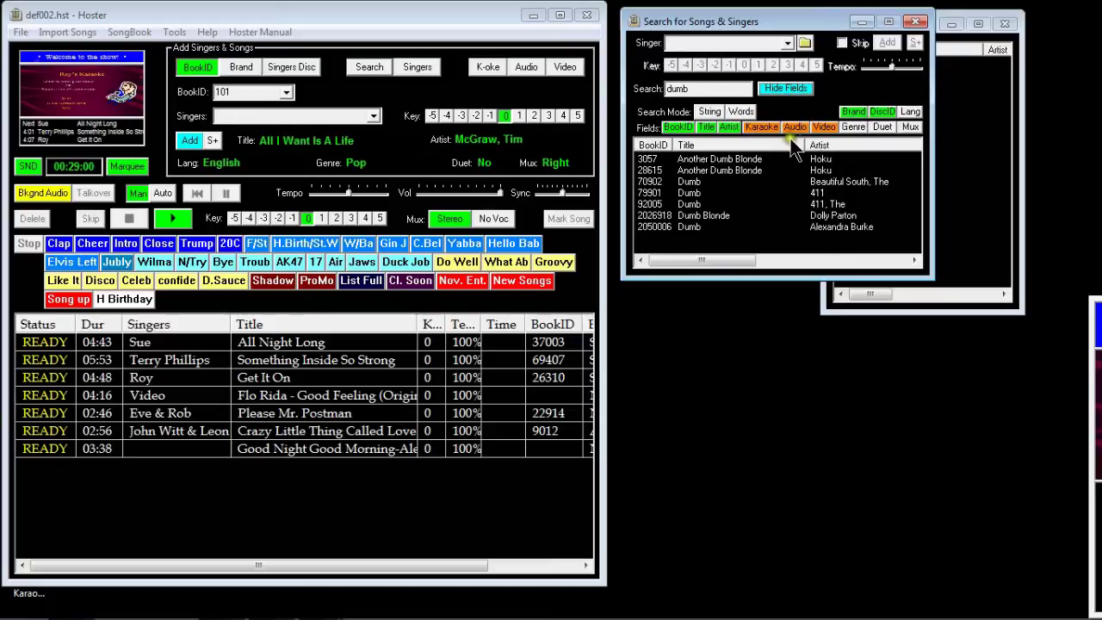
click(766, 127)
click(823, 126)
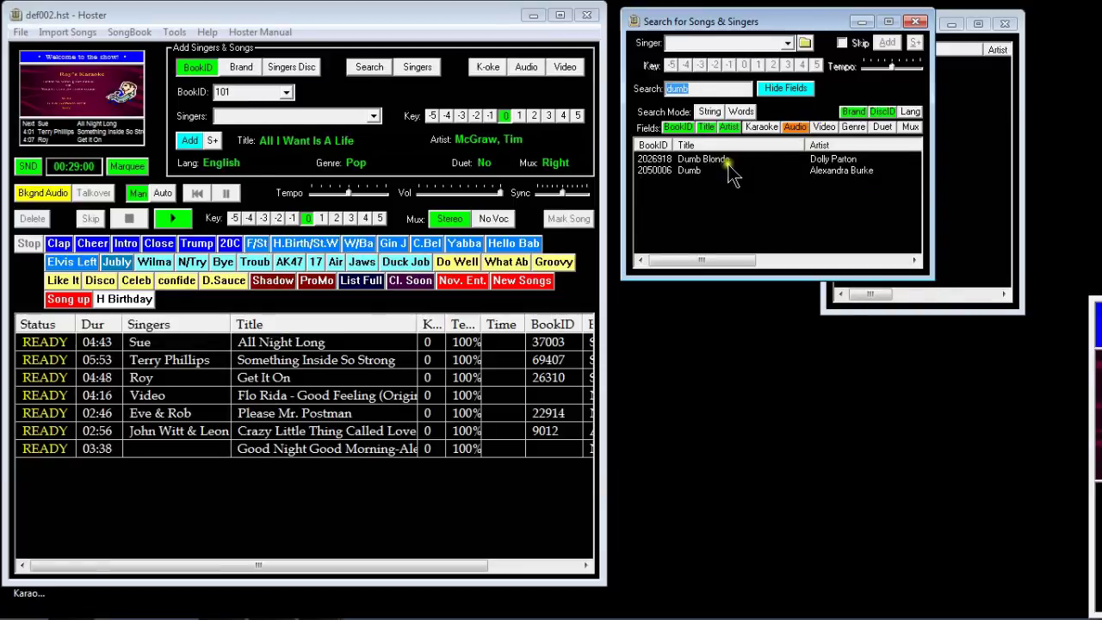
Step: Add Alexandra Burke's "Dumb" to the show list and play it briefly before stopping playback
click(697, 171)
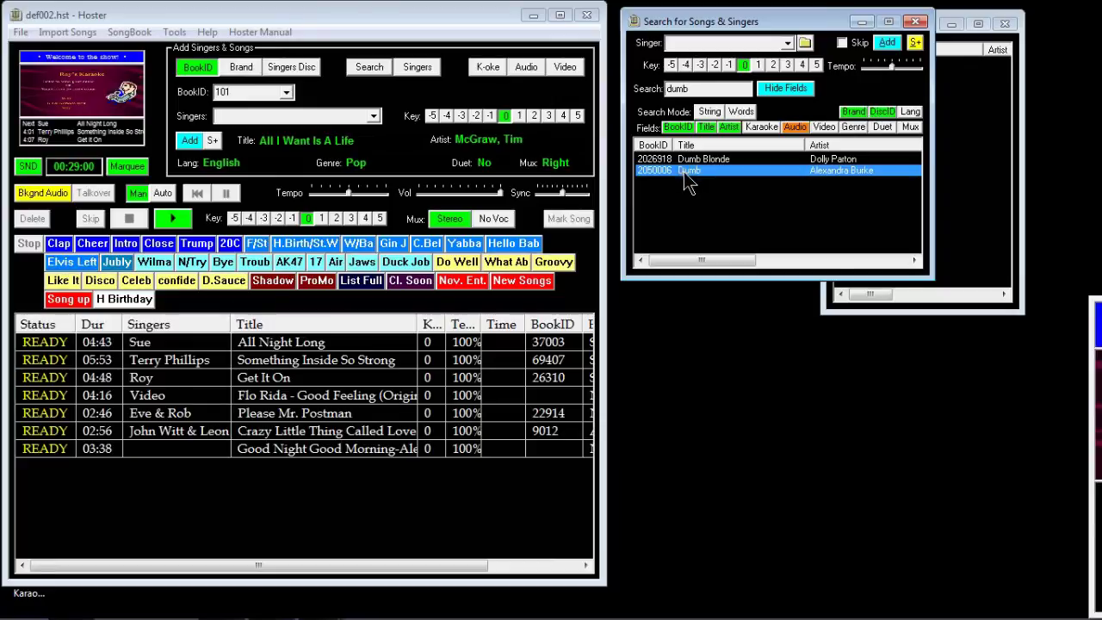
double_click(686, 179)
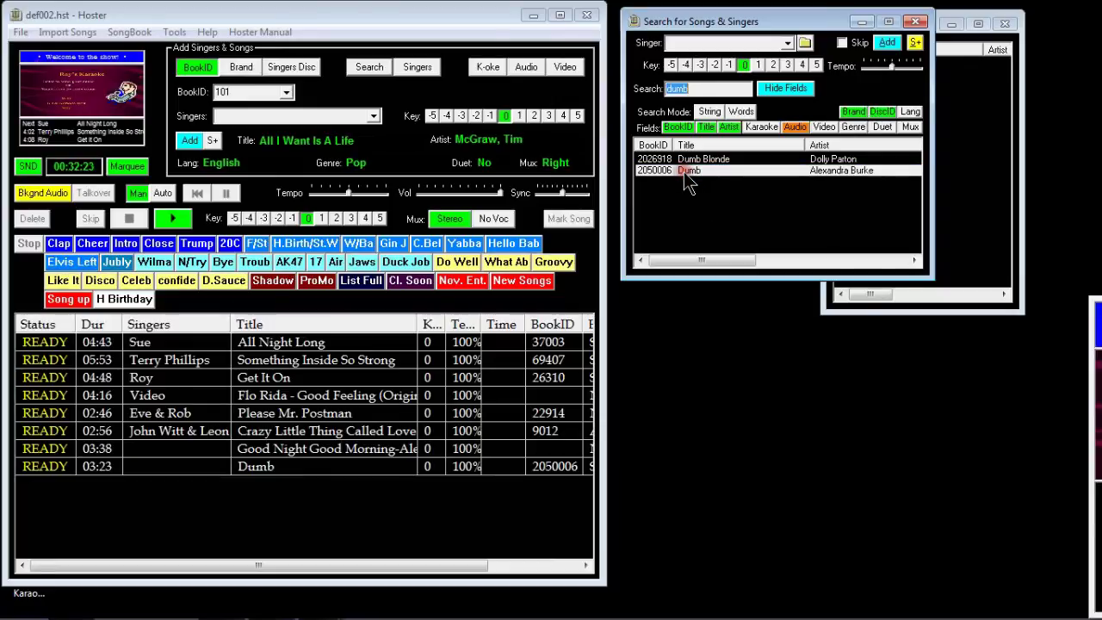
click(265, 465)
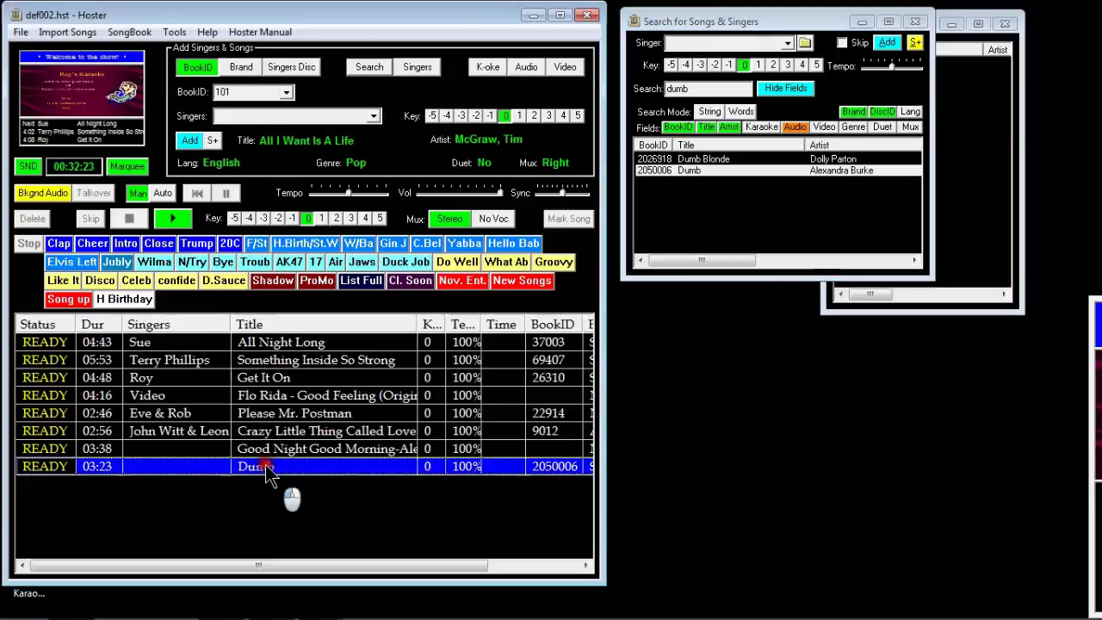
click(177, 219)
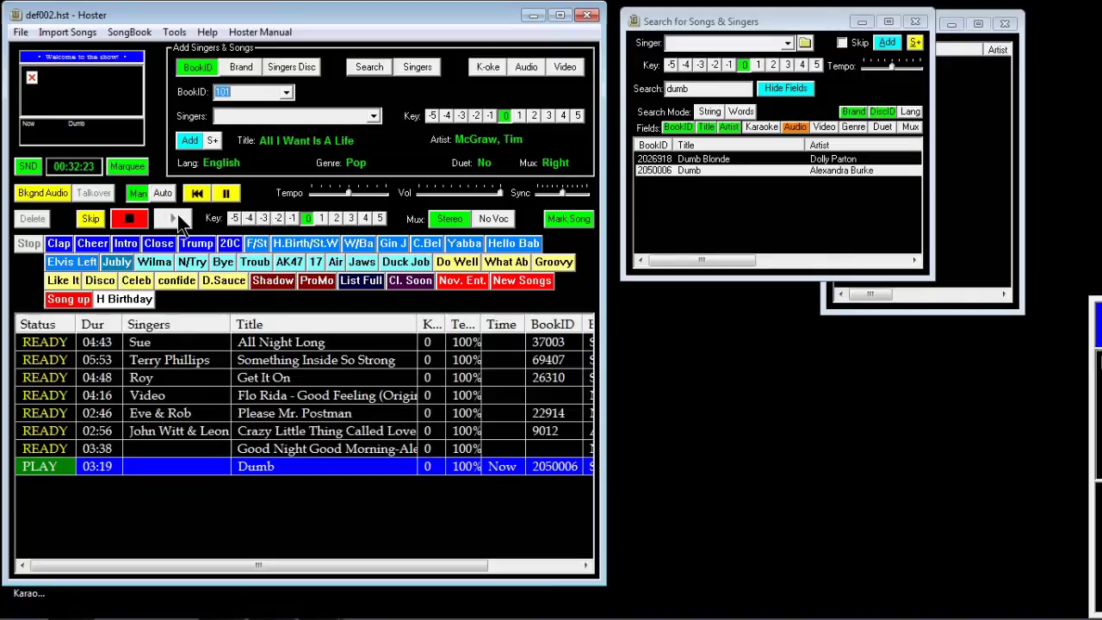
click(137, 219)
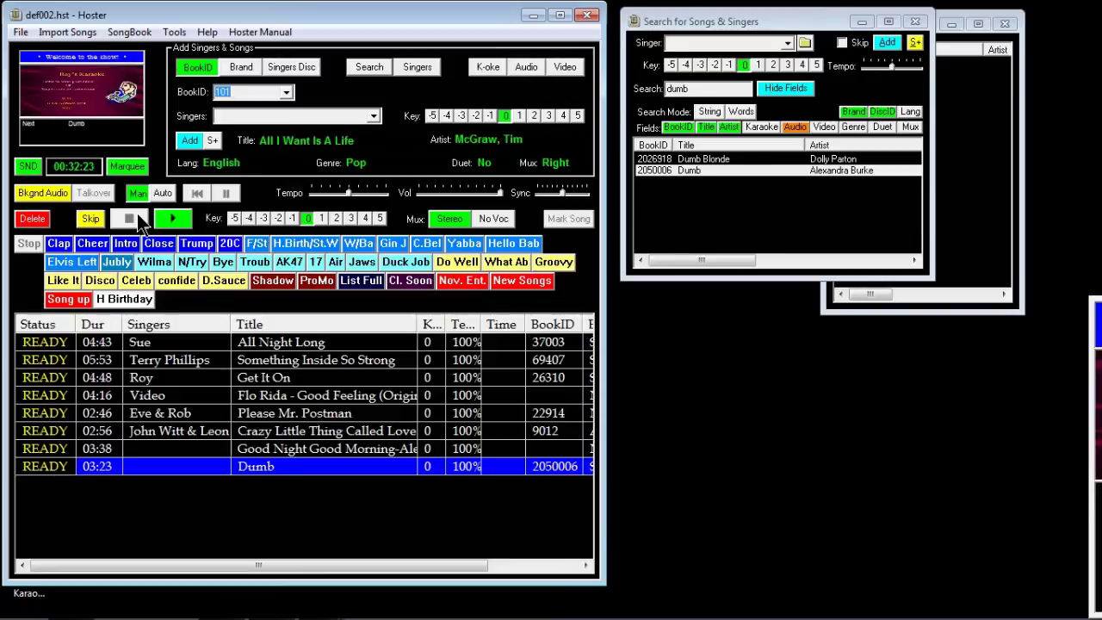
key(alt+Tab)
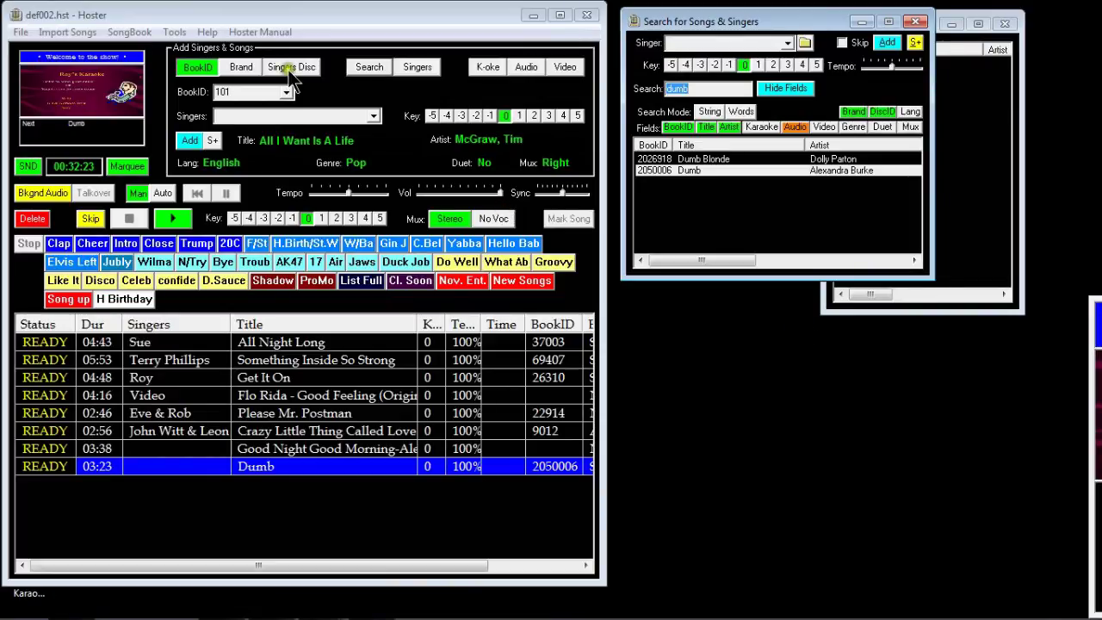
Step: Open the Index Song Files tool and choose KMH indexing for MP3G karaoke files
click(79, 36)
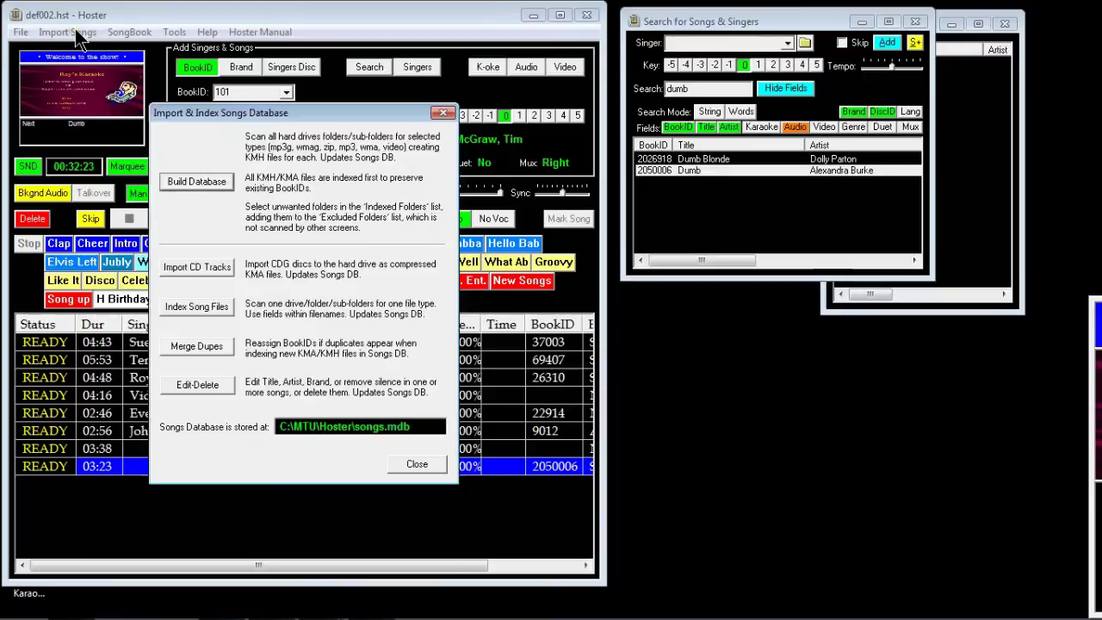
click(192, 306)
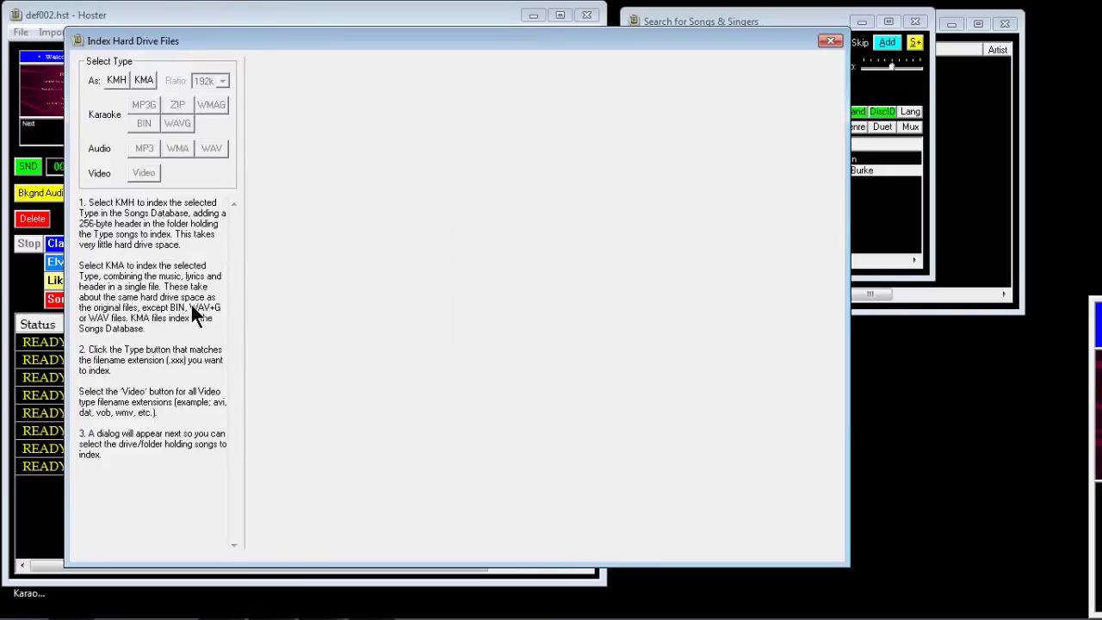
click(316, 195)
click(143, 78)
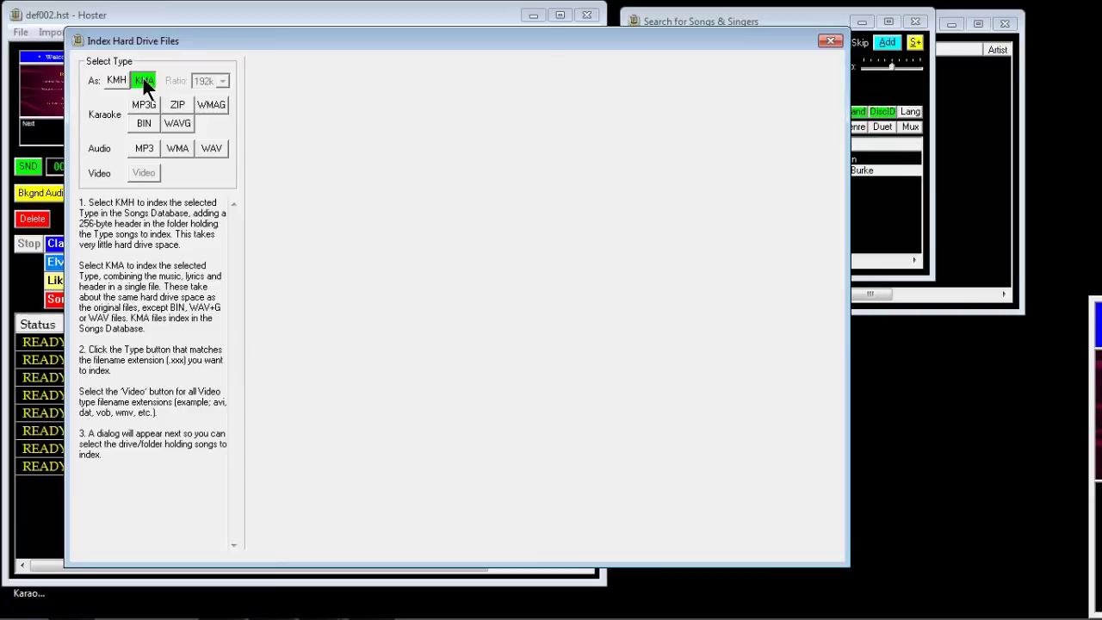
click(113, 78)
click(144, 104)
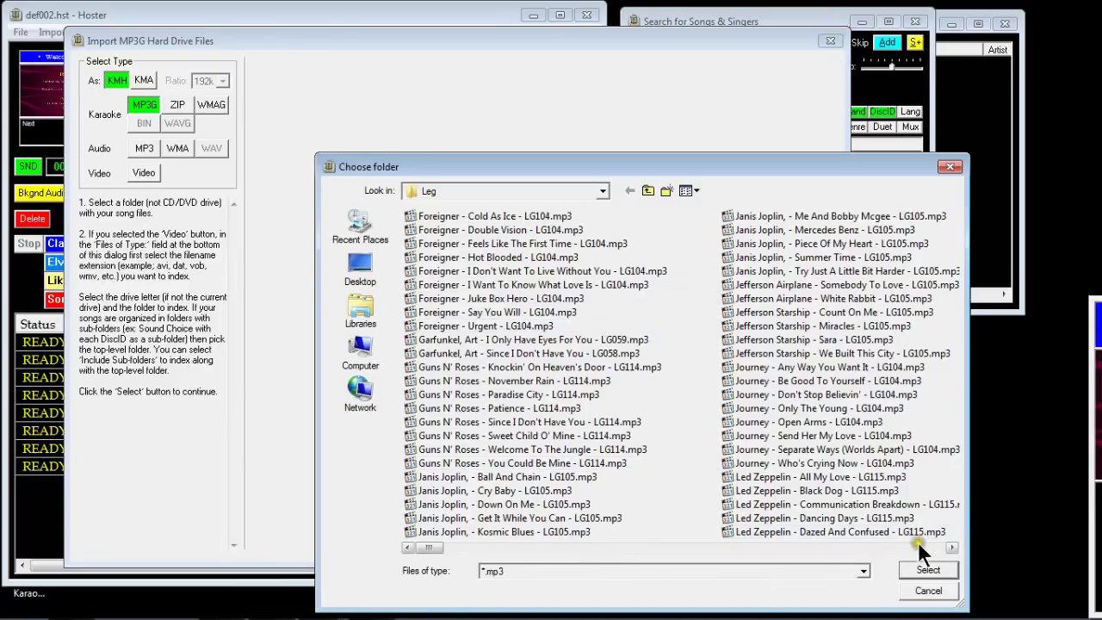
Step: Look through the MP3 files in the Leg folder and choose it as the folder to index
click(950, 547)
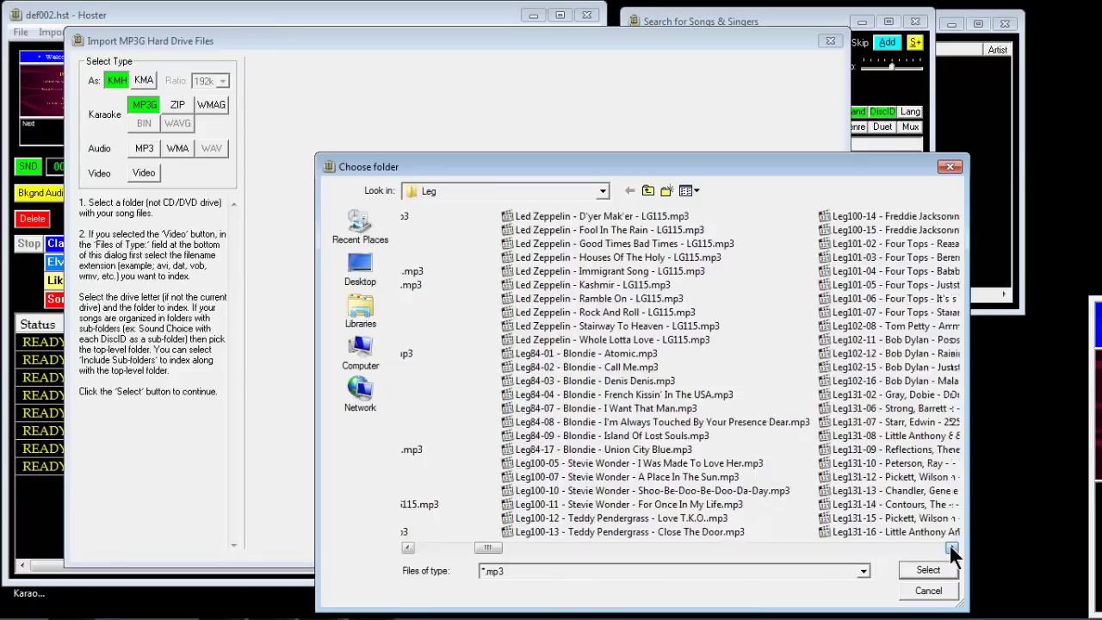
click(951, 547)
click(951, 548)
click(951, 548)
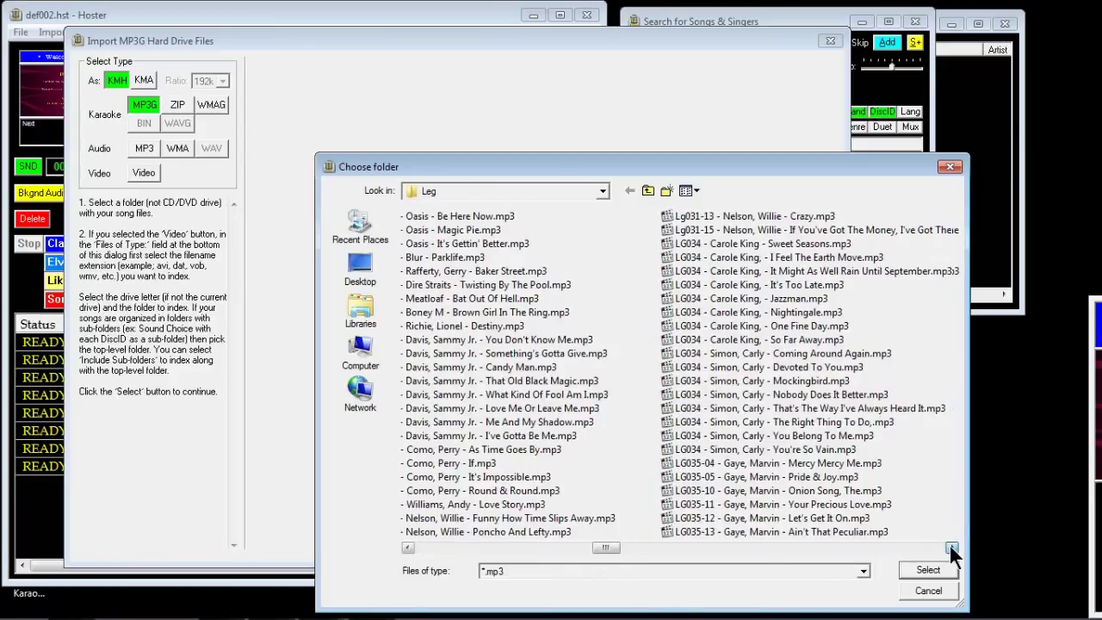
click(951, 548)
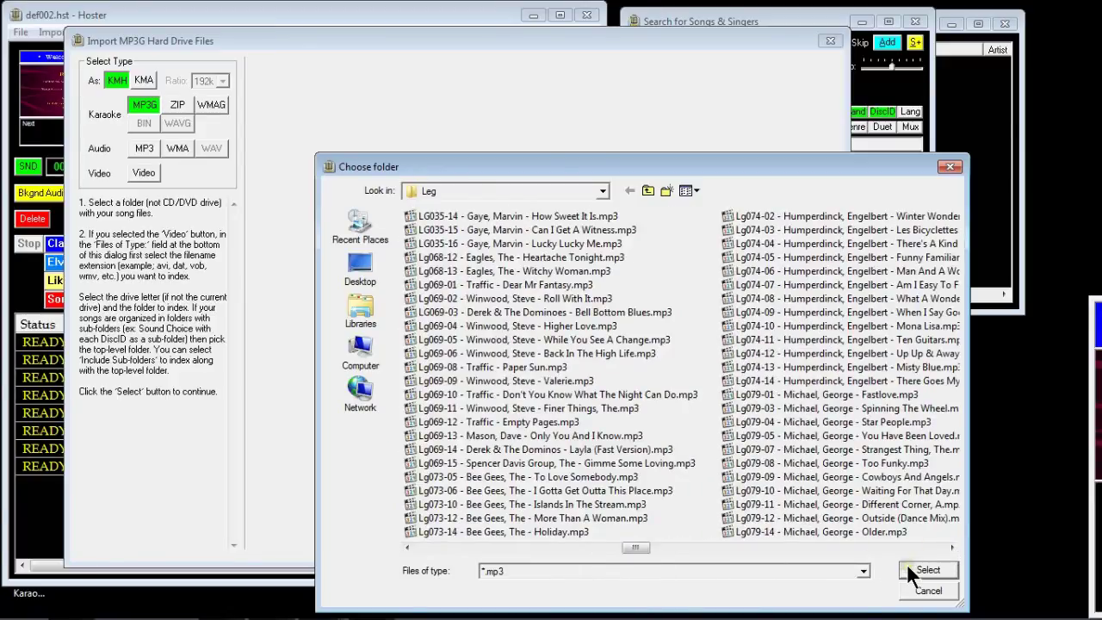
click(908, 568)
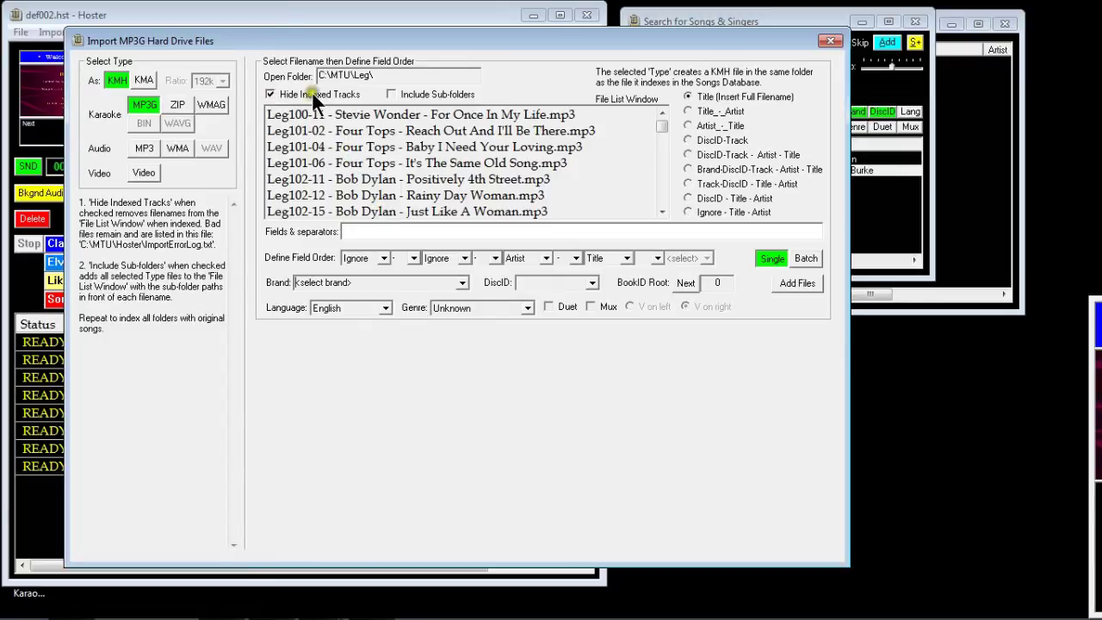
Step: Show the already indexed tracks in the file list to look through them, and hide them again
click(268, 91)
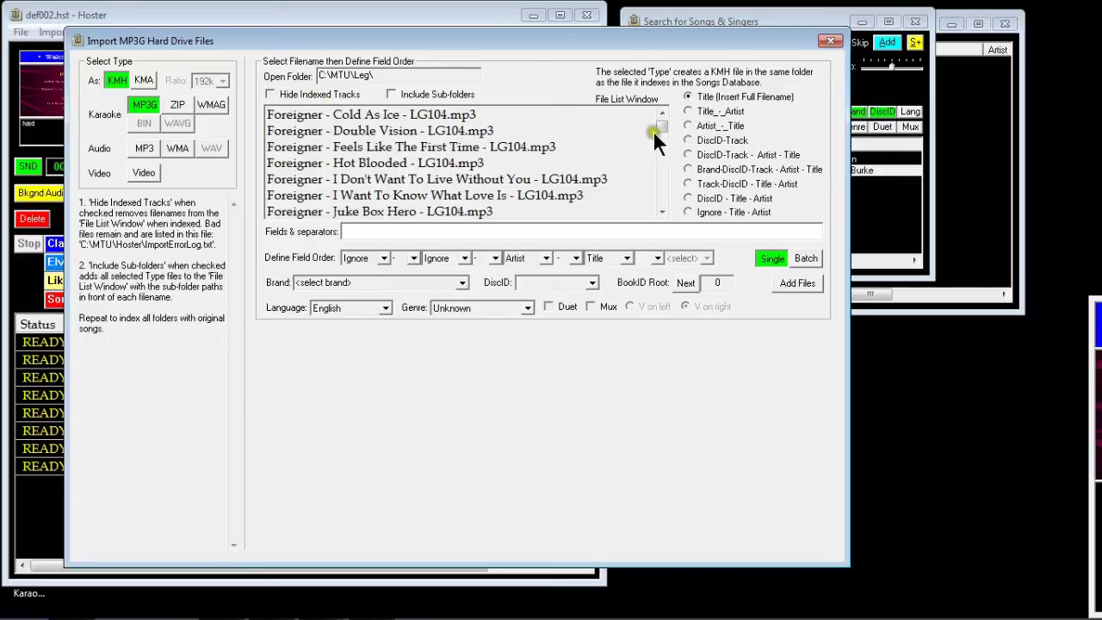
mouse_move(655, 128)
mouse_down()
mouse_move(658, 206)
mouse_move(660, 123)
mouse_up()
click(270, 94)
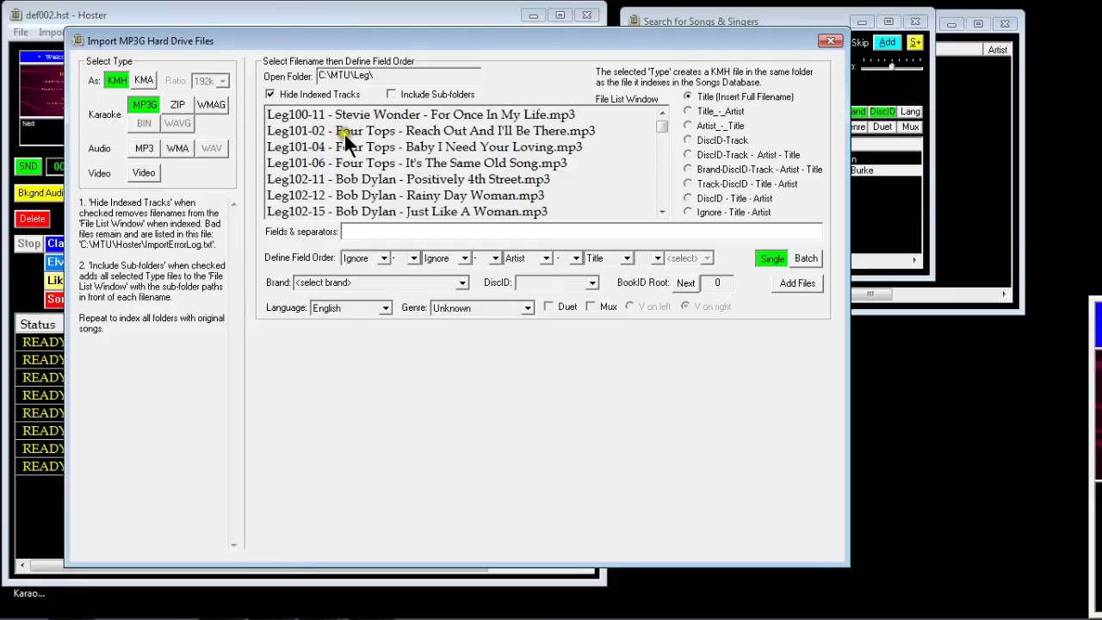
Step: Select the file "Leg101-02 - Four Tops - Reach Out And I'll Be There.mp3" and define its first filename field as DiscID
click(342, 126)
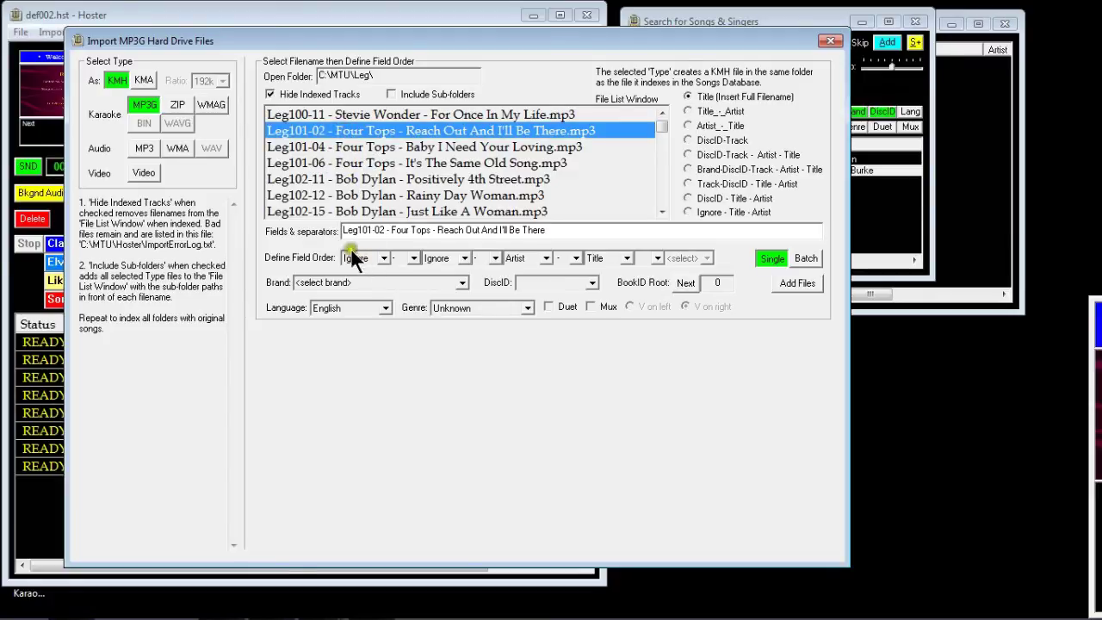
click(384, 257)
click(384, 246)
click(381, 257)
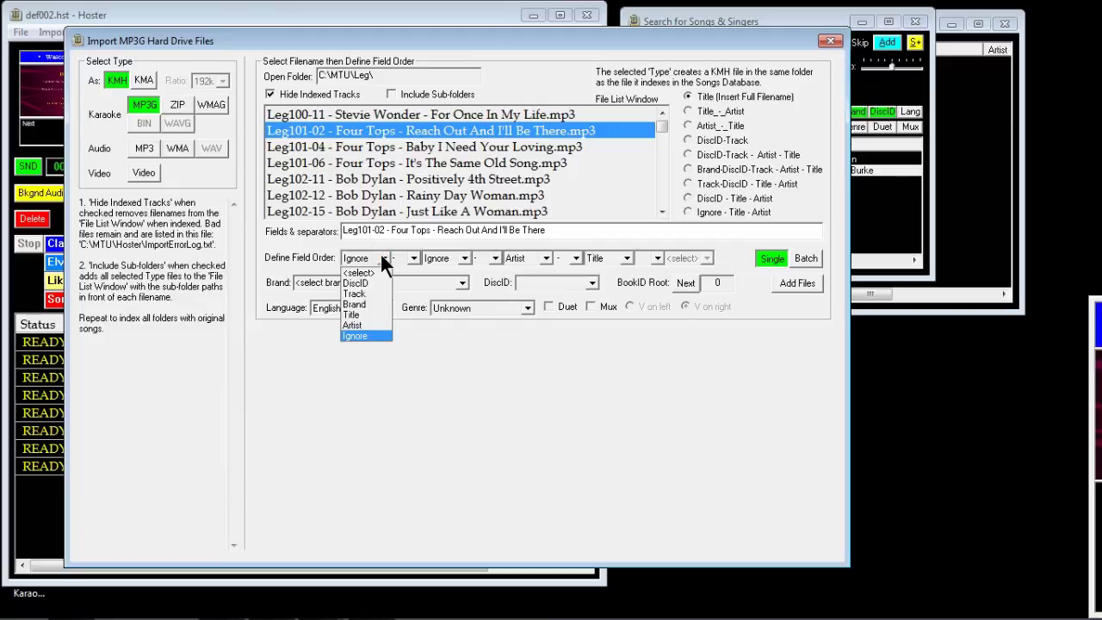
click(317, 131)
click(377, 282)
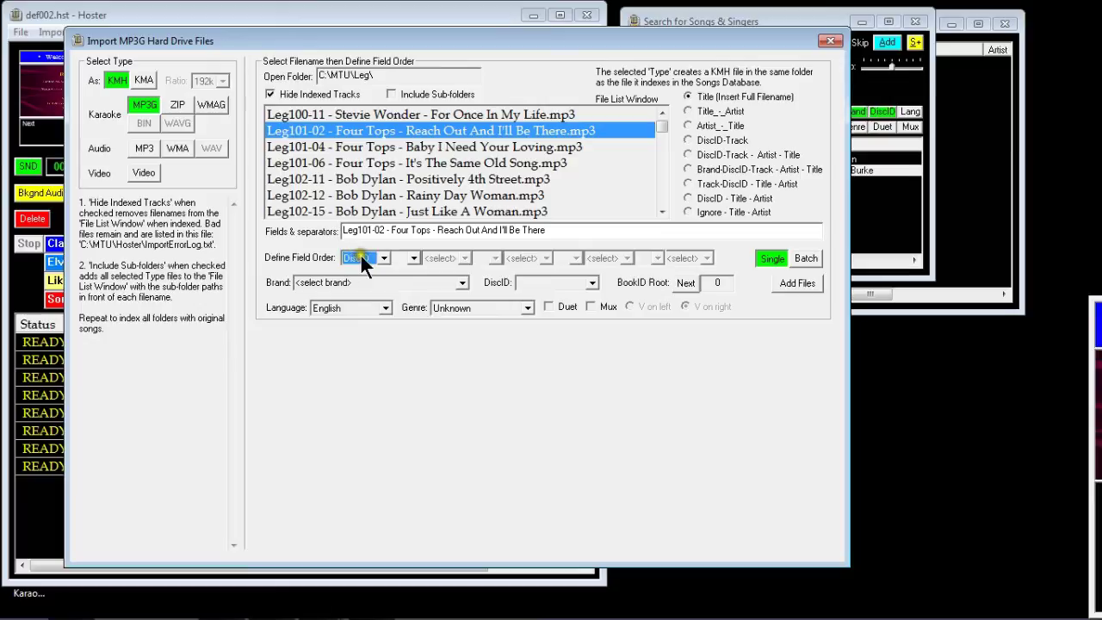
Step: Set a plain hyphen as the separator after DiscID and define the second filename field as Track
click(374, 230)
click(377, 241)
click(412, 258)
click(396, 281)
click(463, 258)
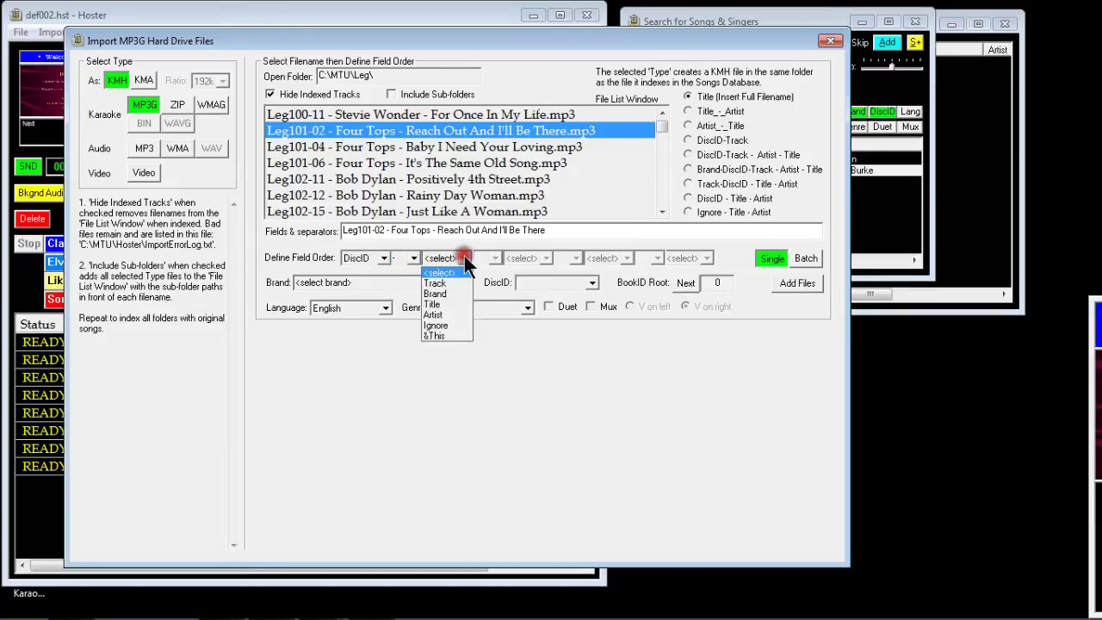
click(437, 284)
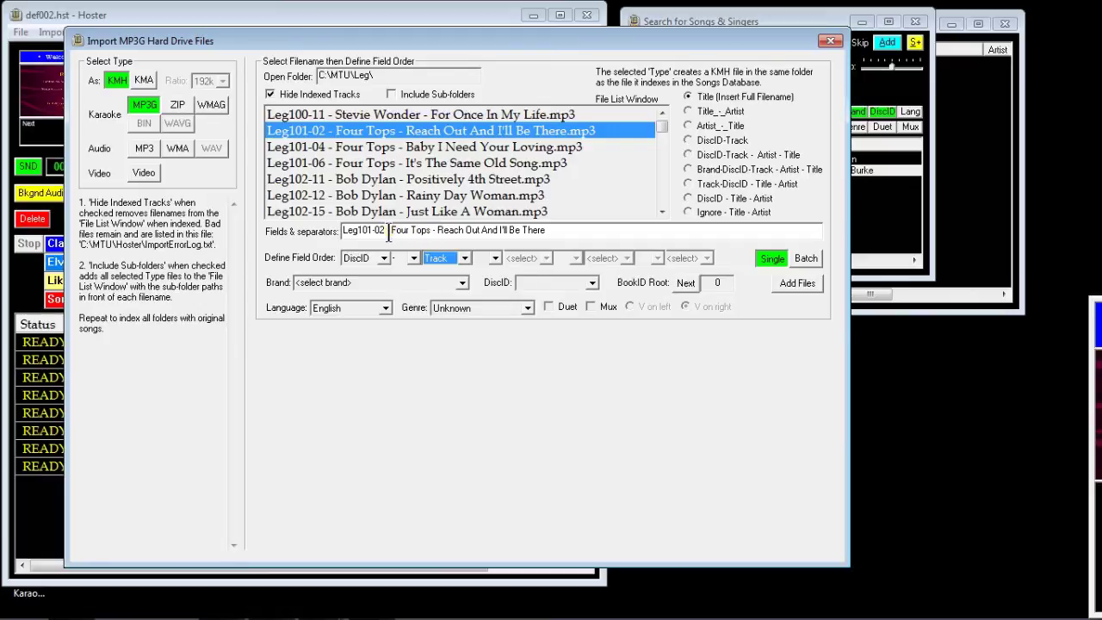
Step: Define the third filename field as Artist and the fourth as Title, each preceded by a spaced hyphen separator
click(494, 257)
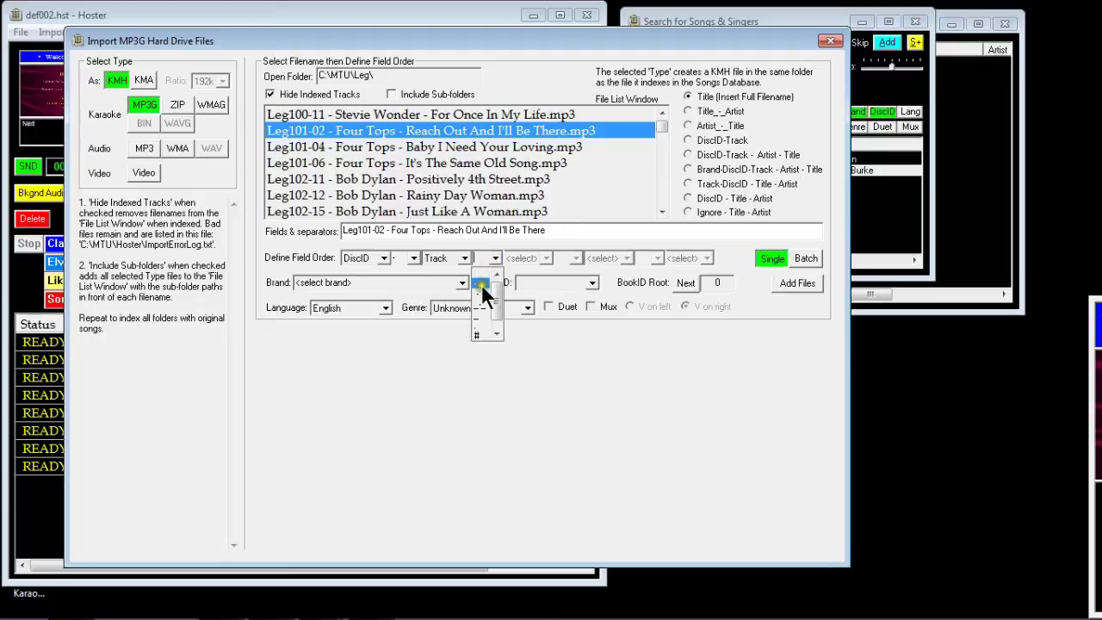
click(480, 285)
click(545, 258)
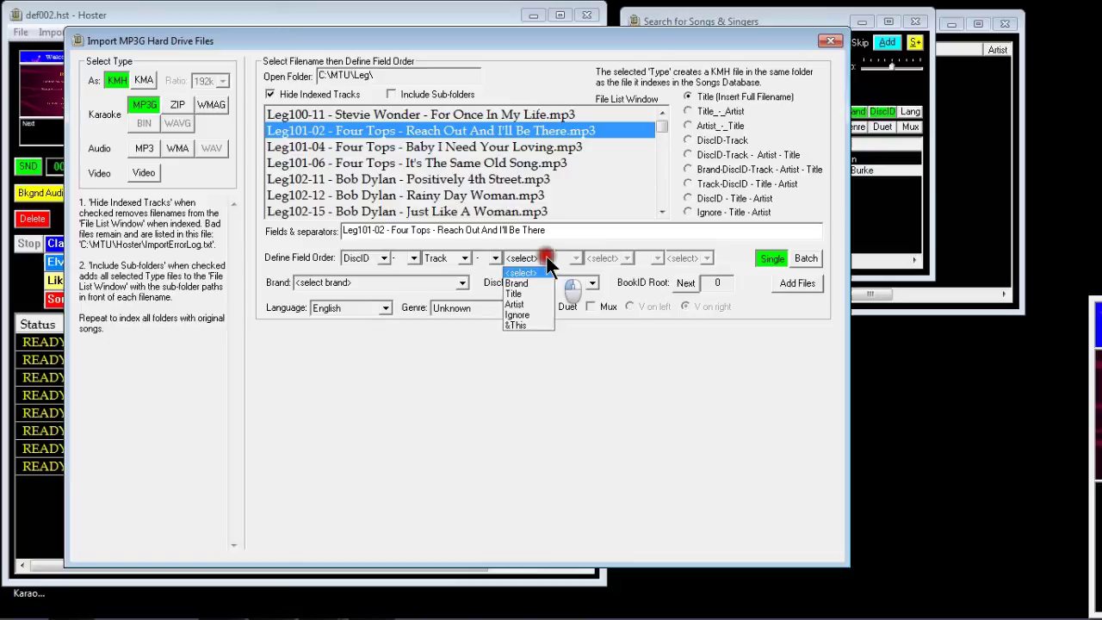
click(516, 305)
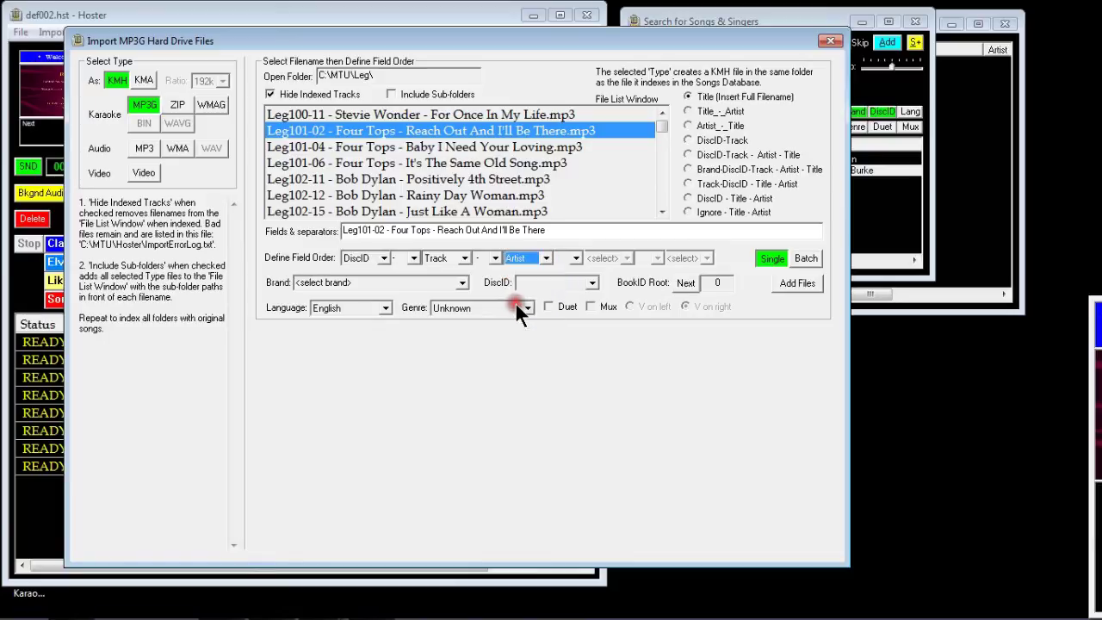
click(575, 257)
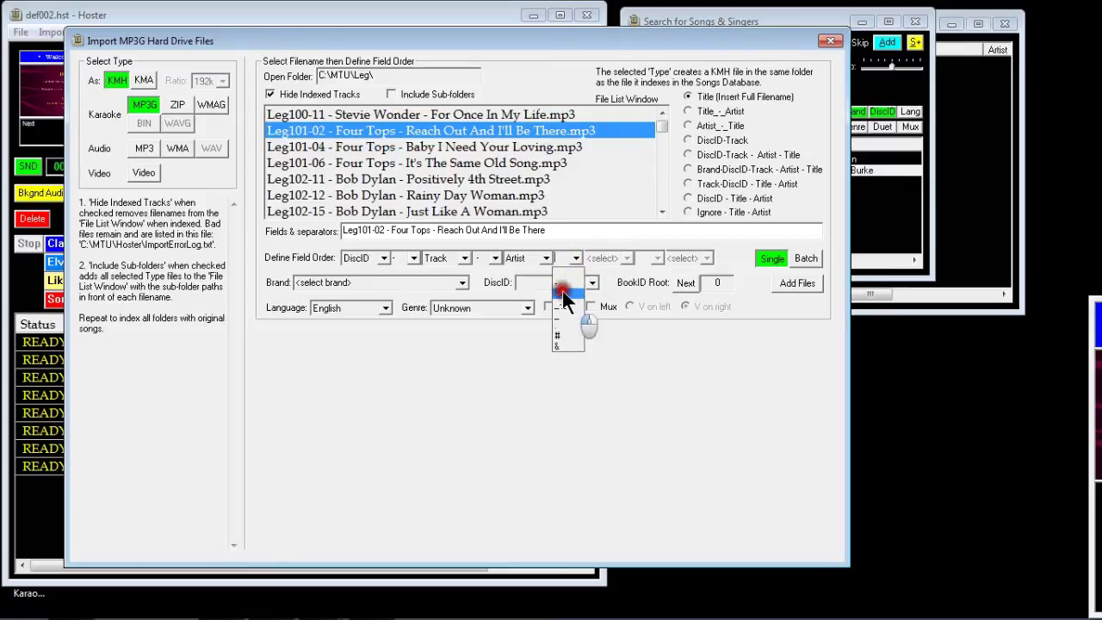
click(562, 290)
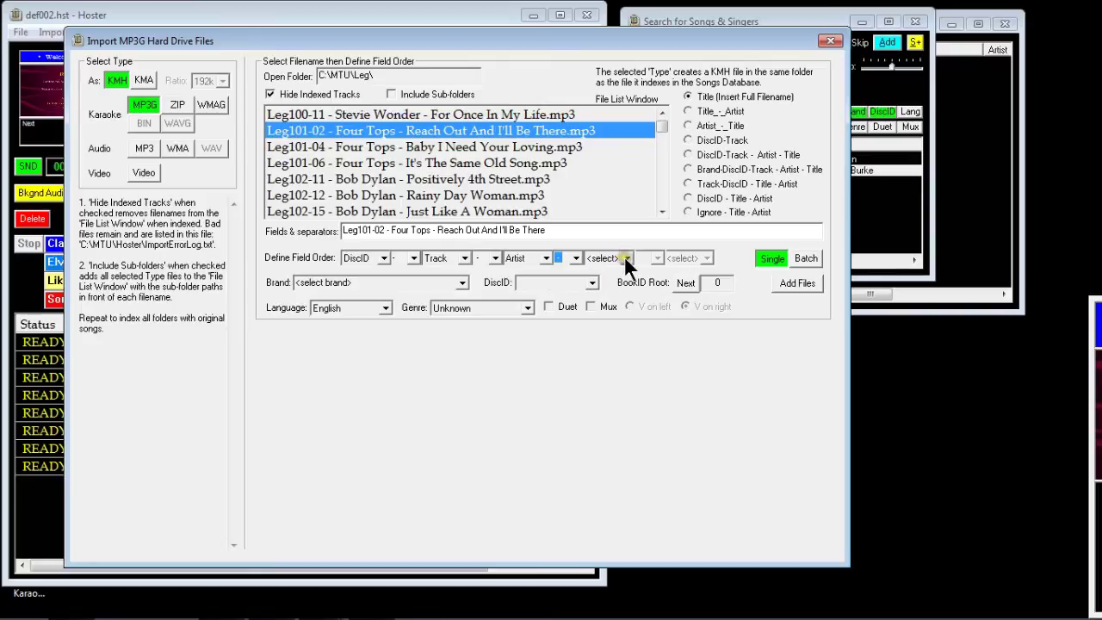
click(626, 258)
click(600, 291)
Step: Add the files matching the selected disc to the track list and select all of them for indexing
click(793, 286)
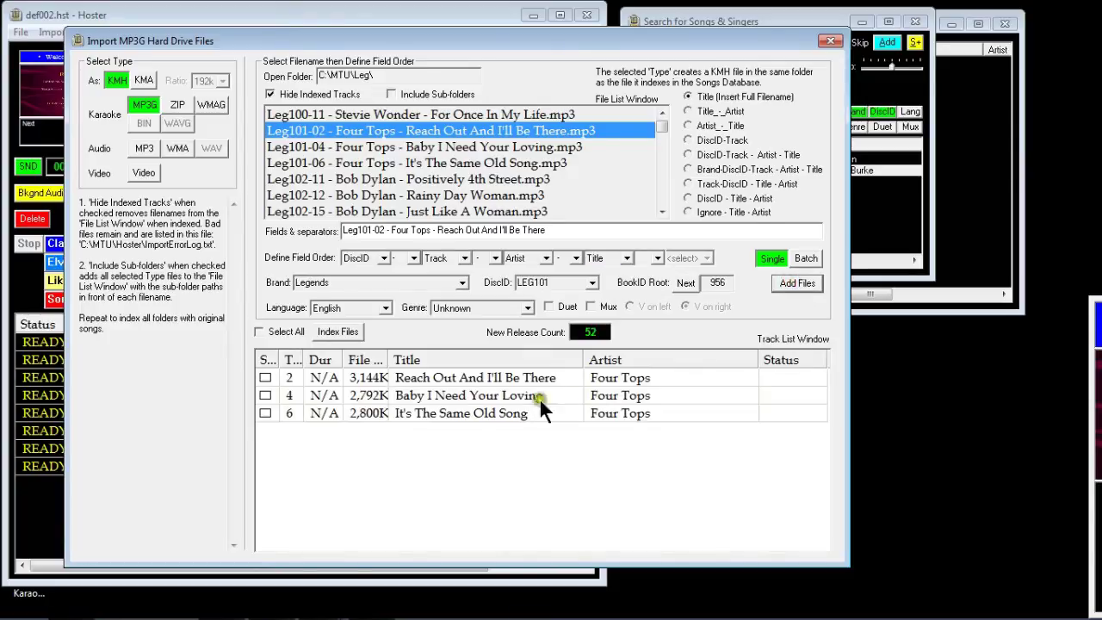
click(610, 393)
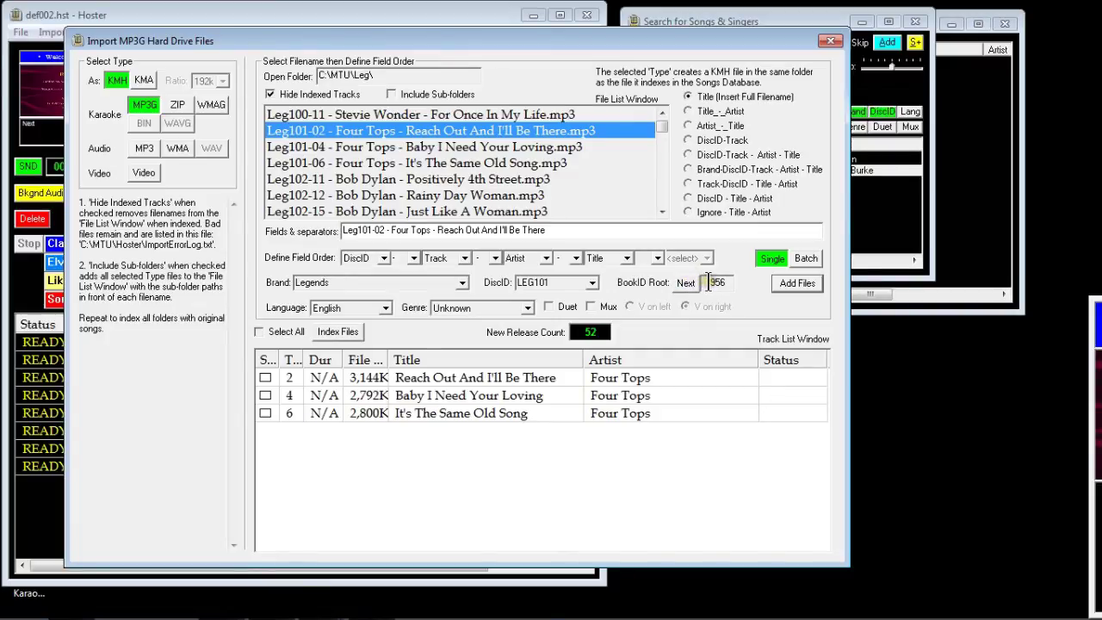
drag(708, 283, 728, 282)
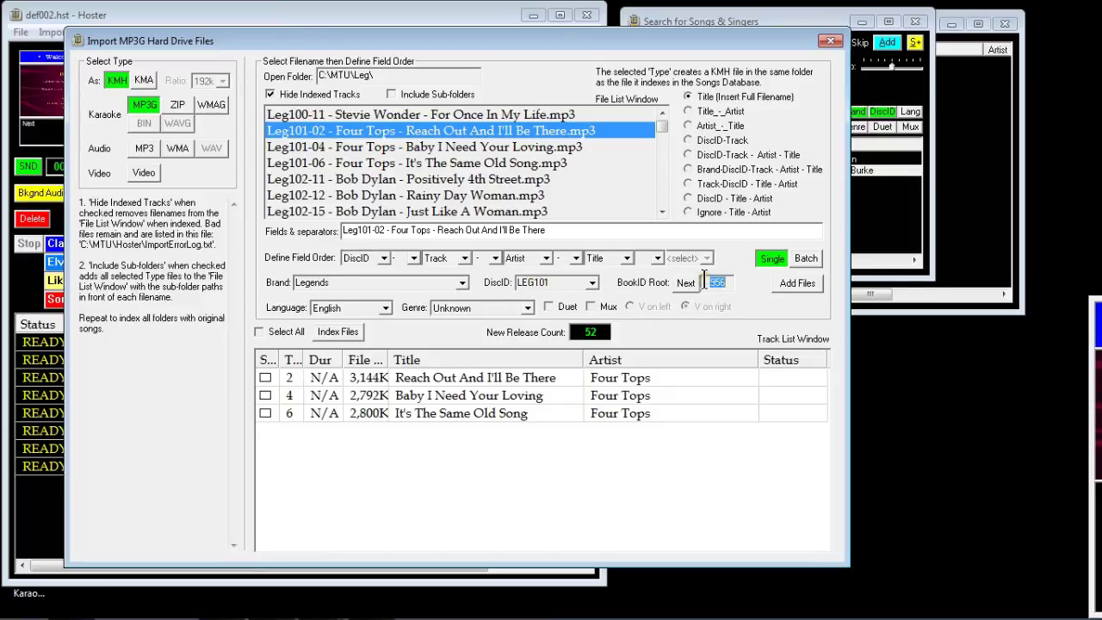
drag(703, 281, 724, 286)
click(259, 332)
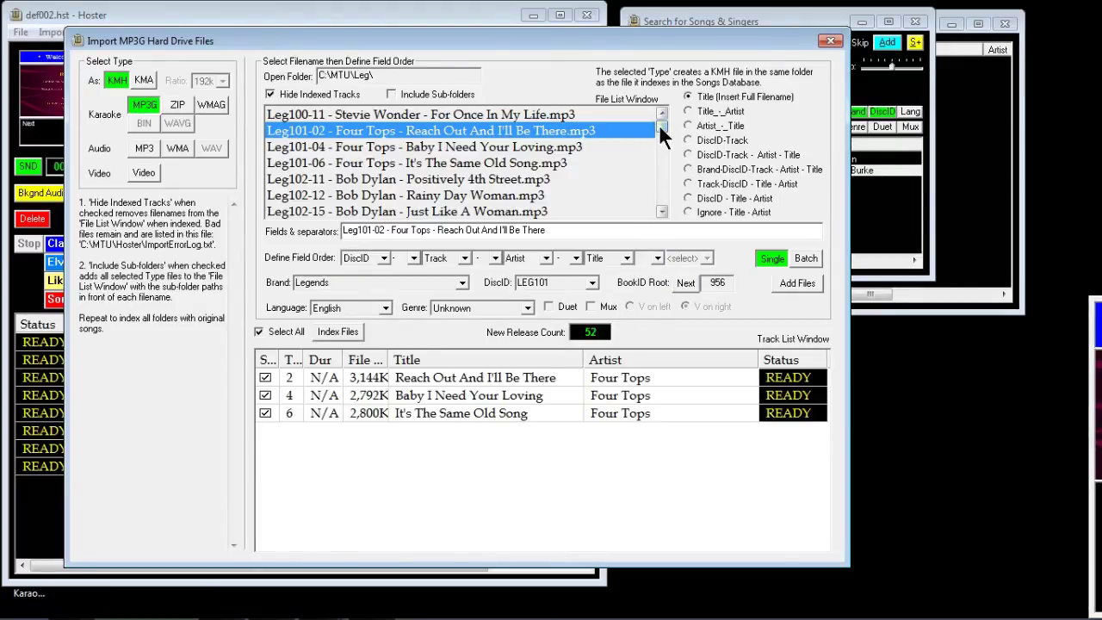
Step: Change the first filename field to Ignore, followed by a plain hyphen separator
mouse_move(660, 126)
mouse_down()
mouse_move(663, 202)
mouse_move(662, 120)
mouse_up()
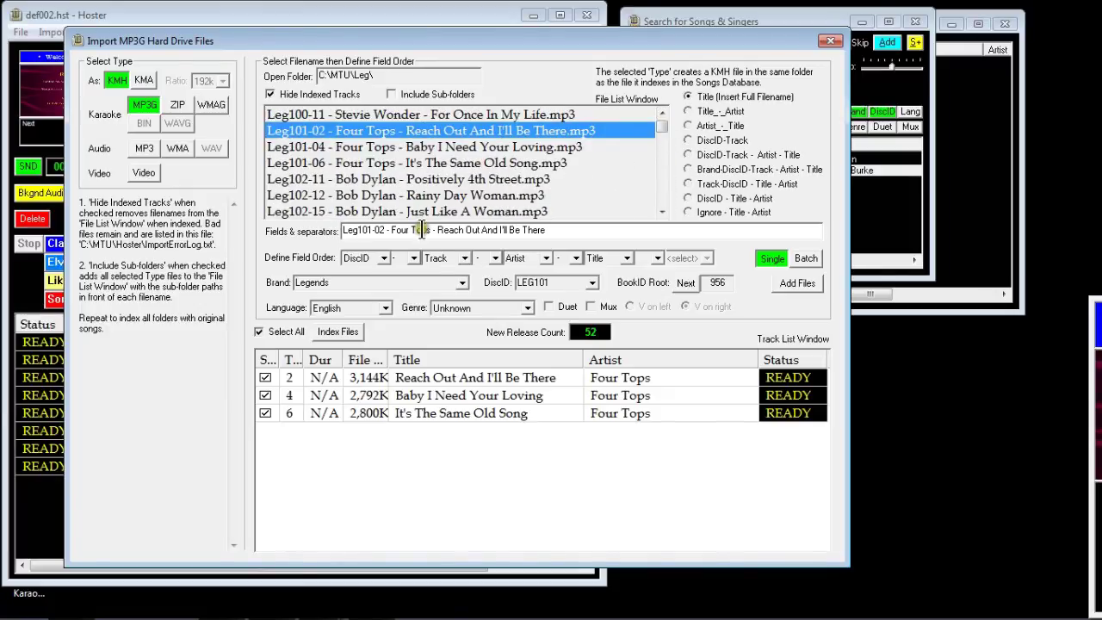
click(383, 258)
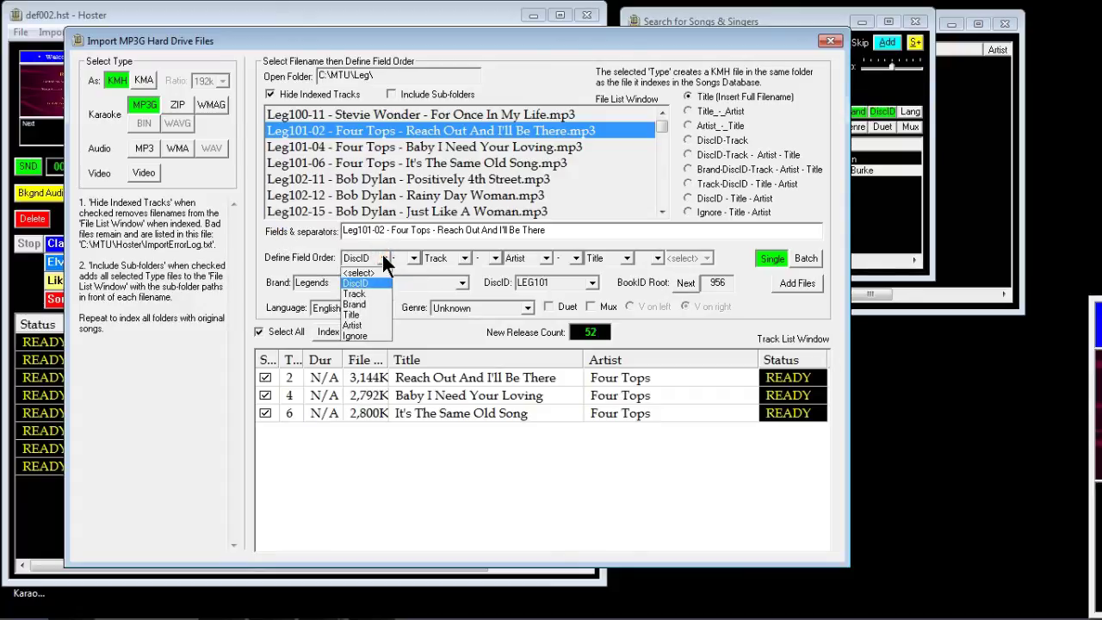
click(359, 335)
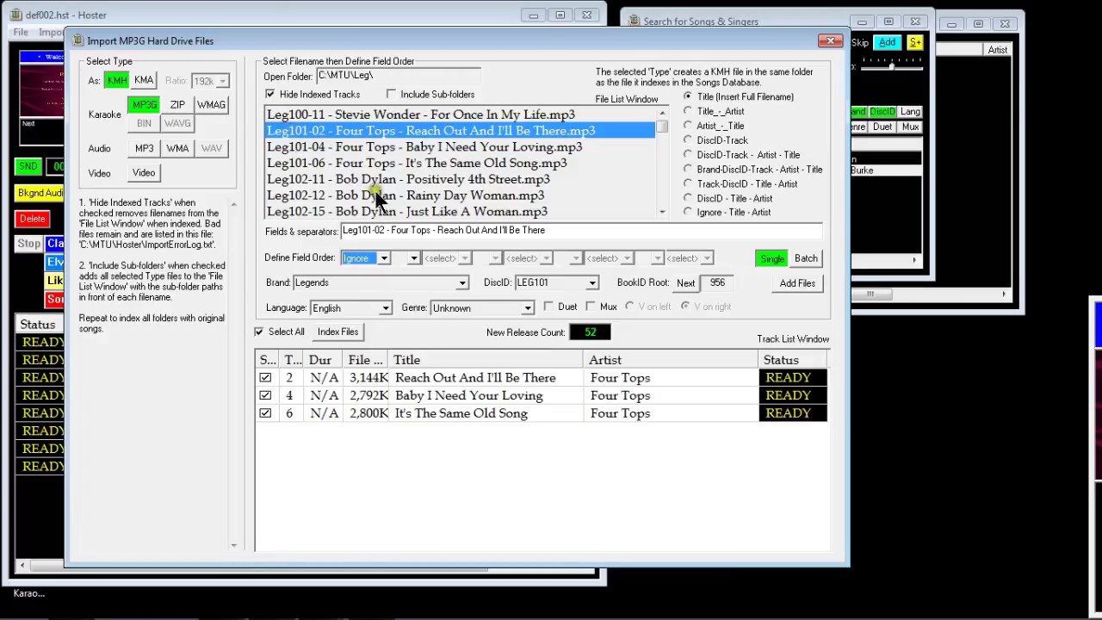
click(412, 258)
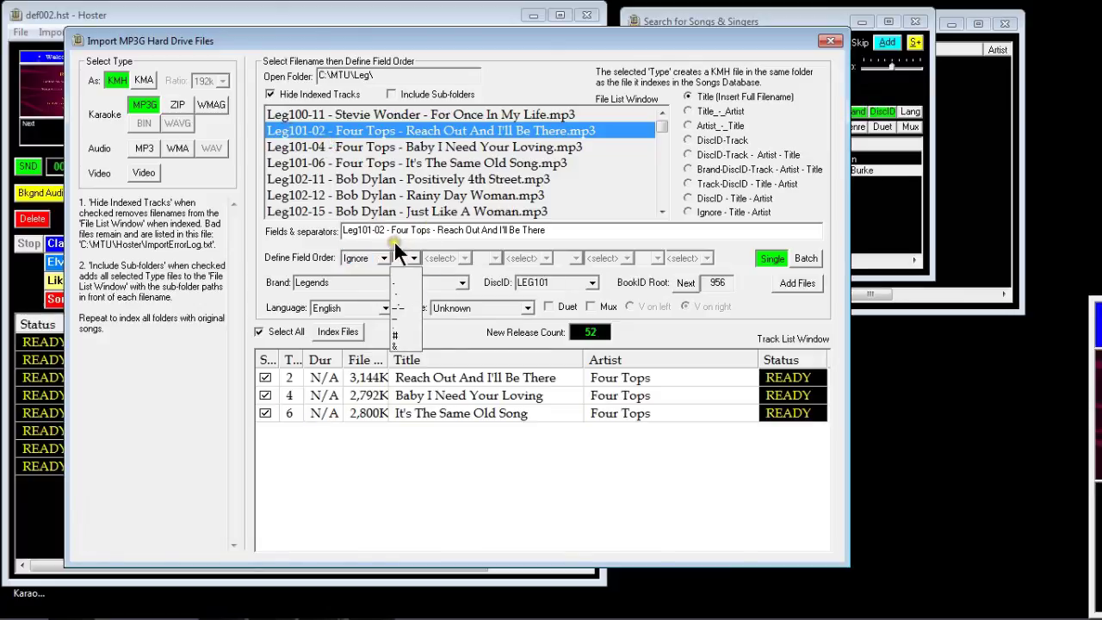
click(394, 284)
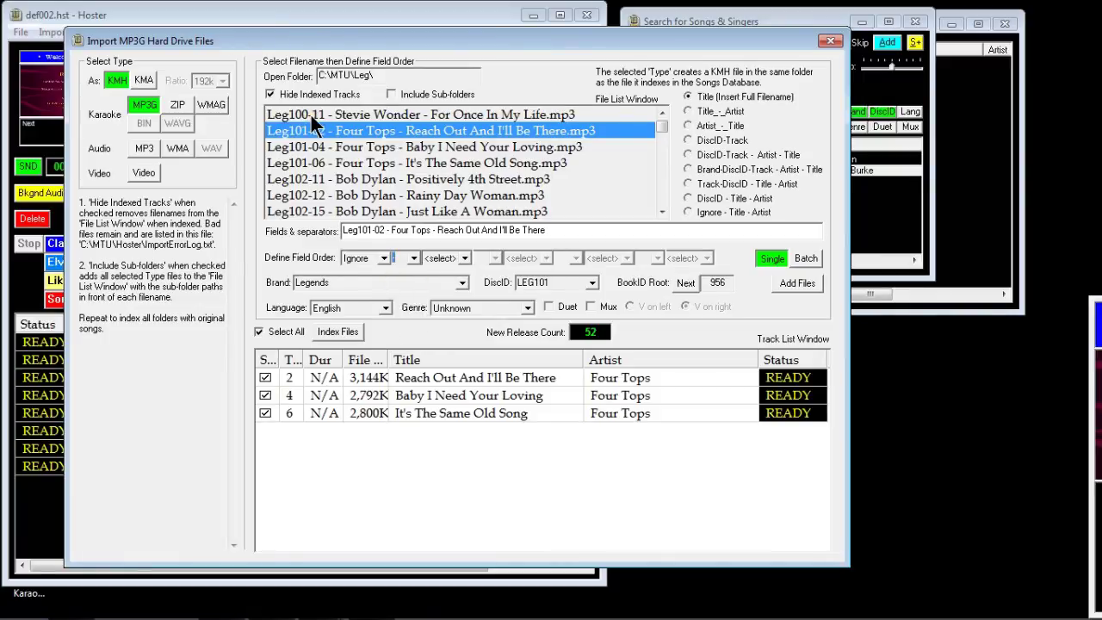
Step: Set the second filename field to Ignore as well, followed by a spaced hyphen separator
click(463, 257)
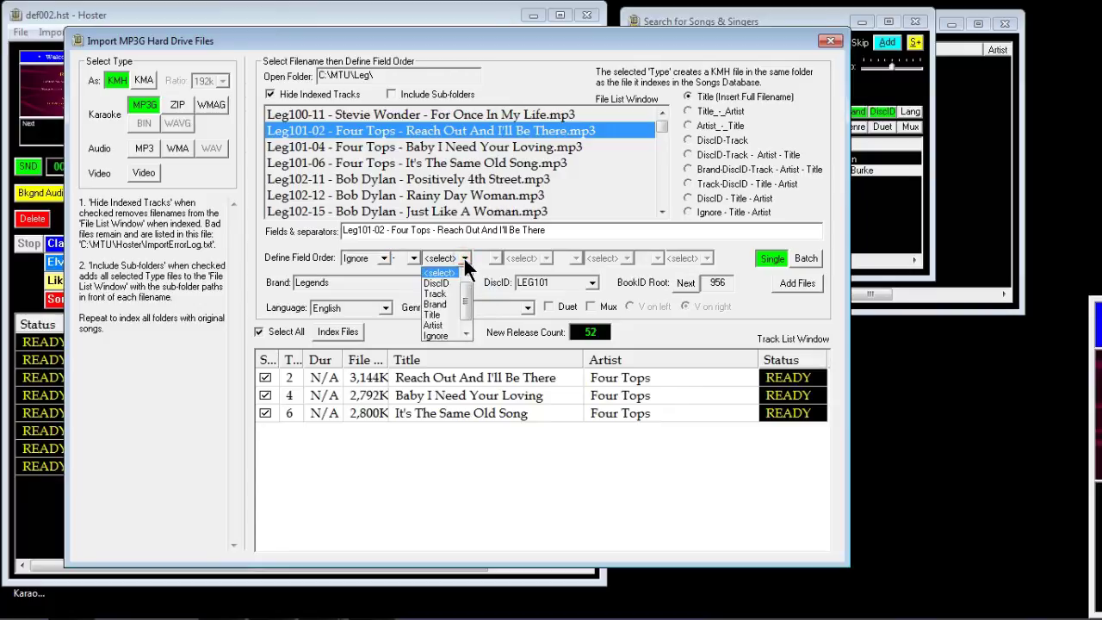
click(439, 292)
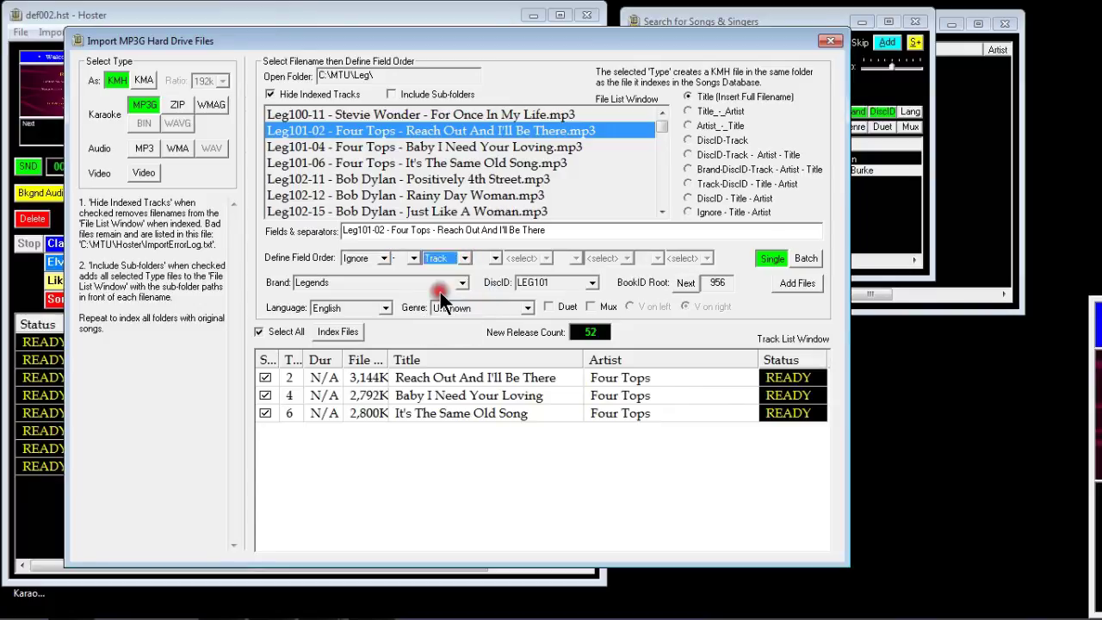
click(463, 257)
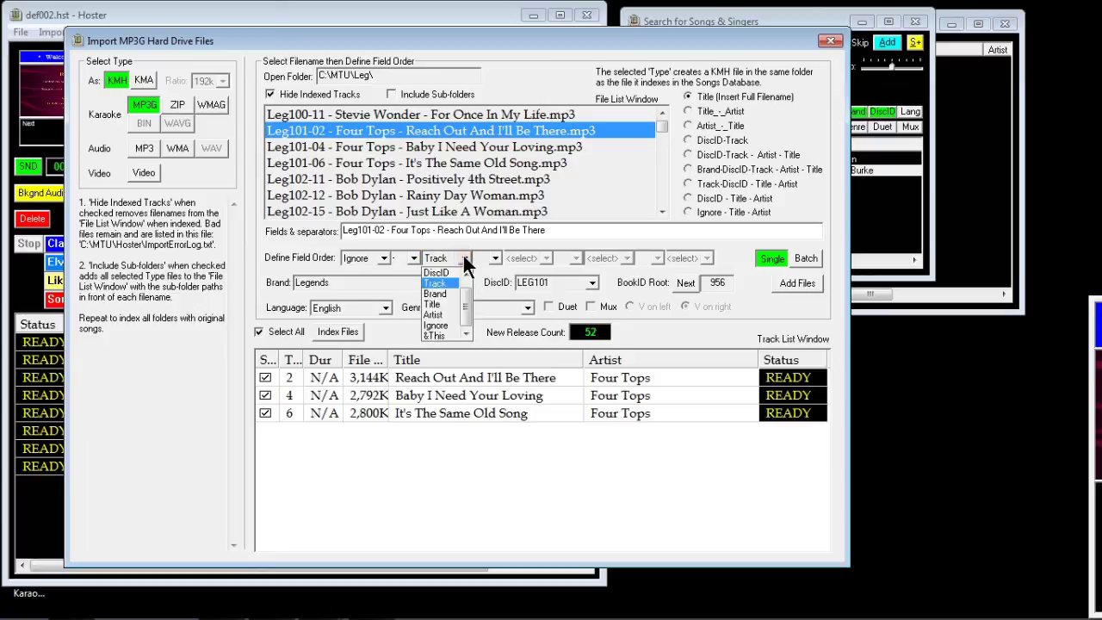
click(442, 324)
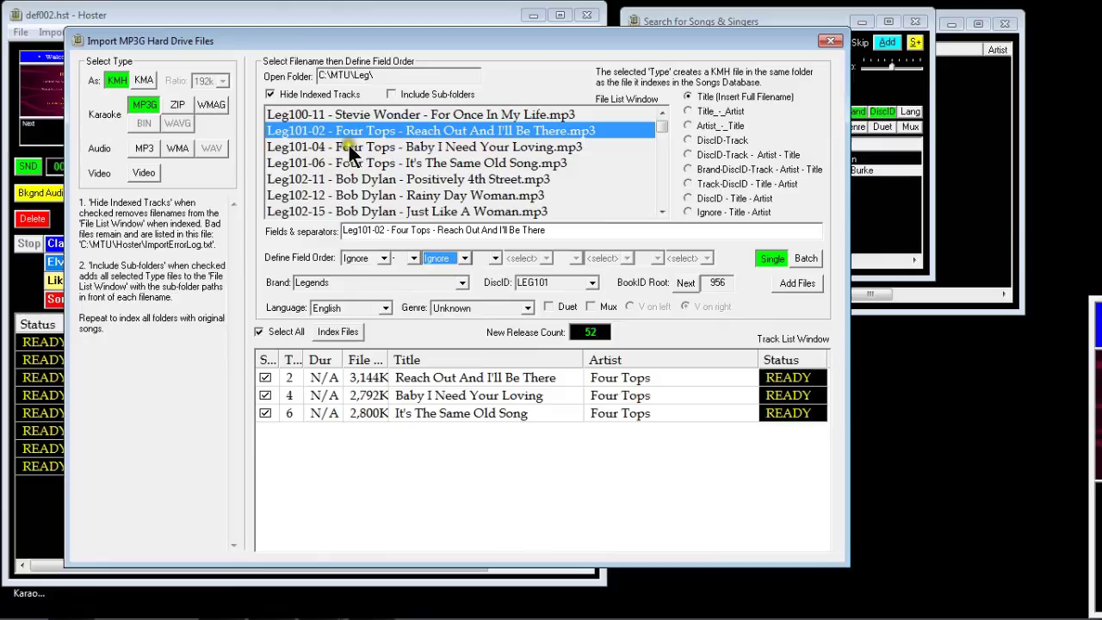
click(495, 257)
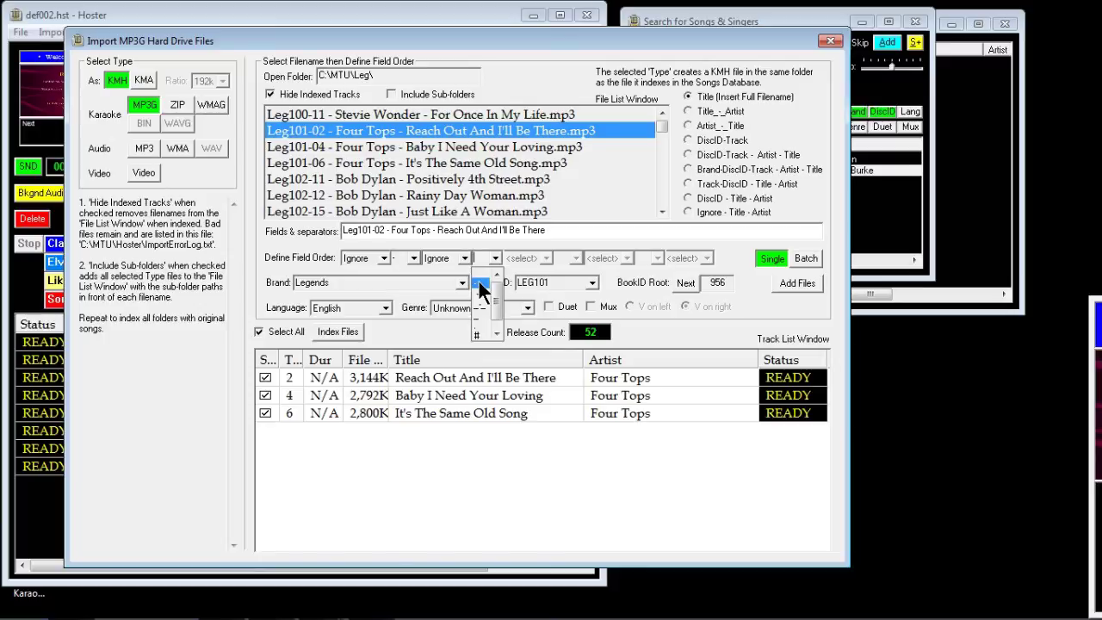
click(479, 287)
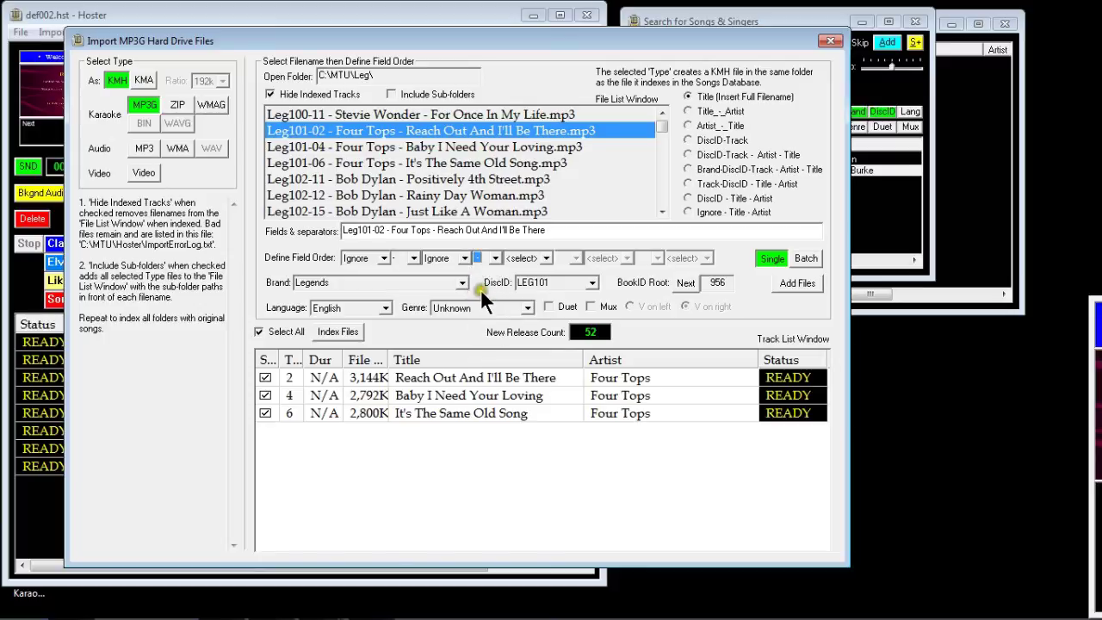
Step: Set the third filename field to Artist and the fourth to Title, separated by a spaced hyphen
click(544, 258)
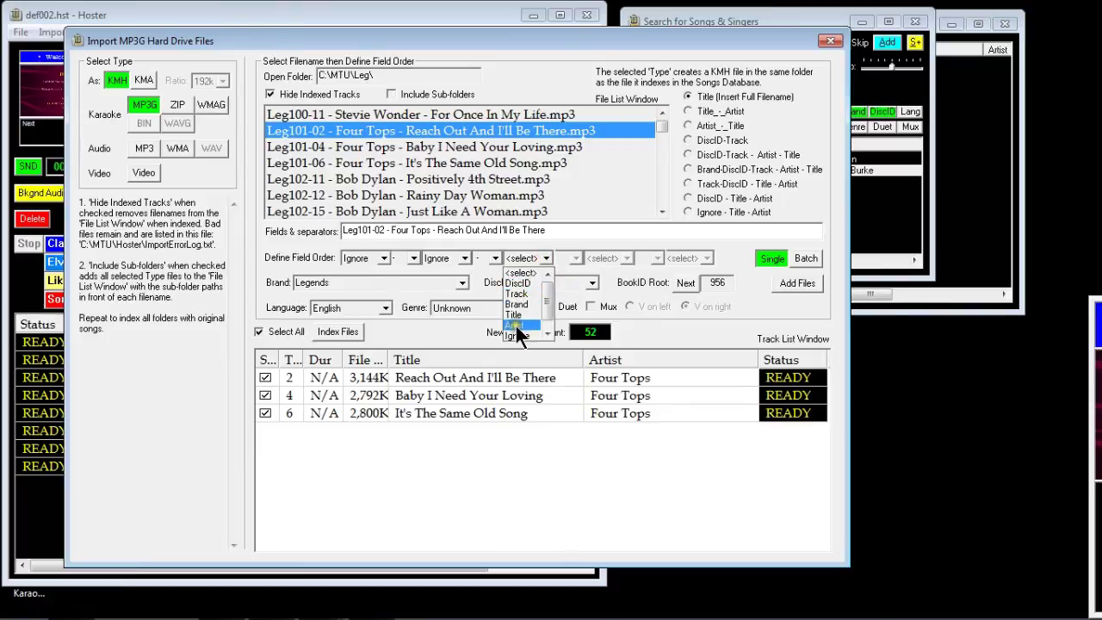
click(515, 325)
click(574, 257)
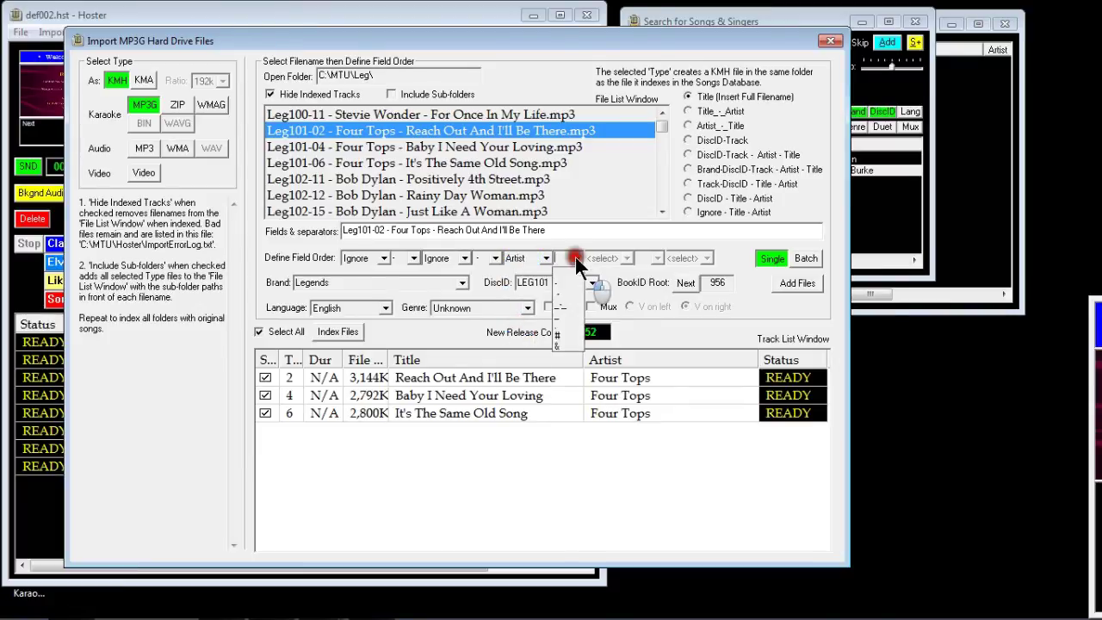
click(560, 291)
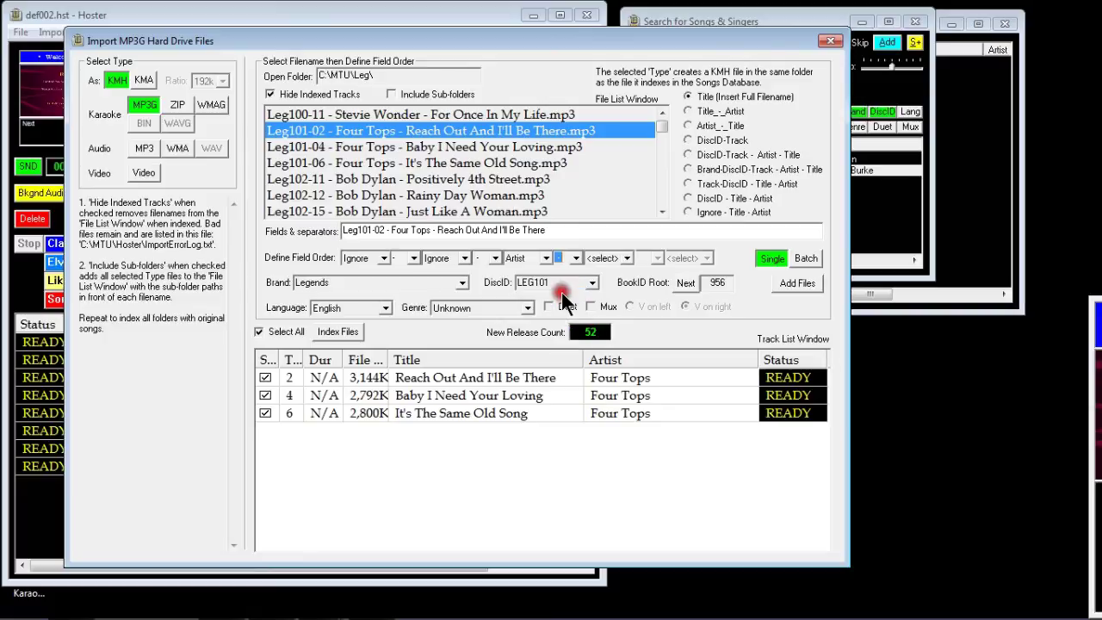
click(626, 257)
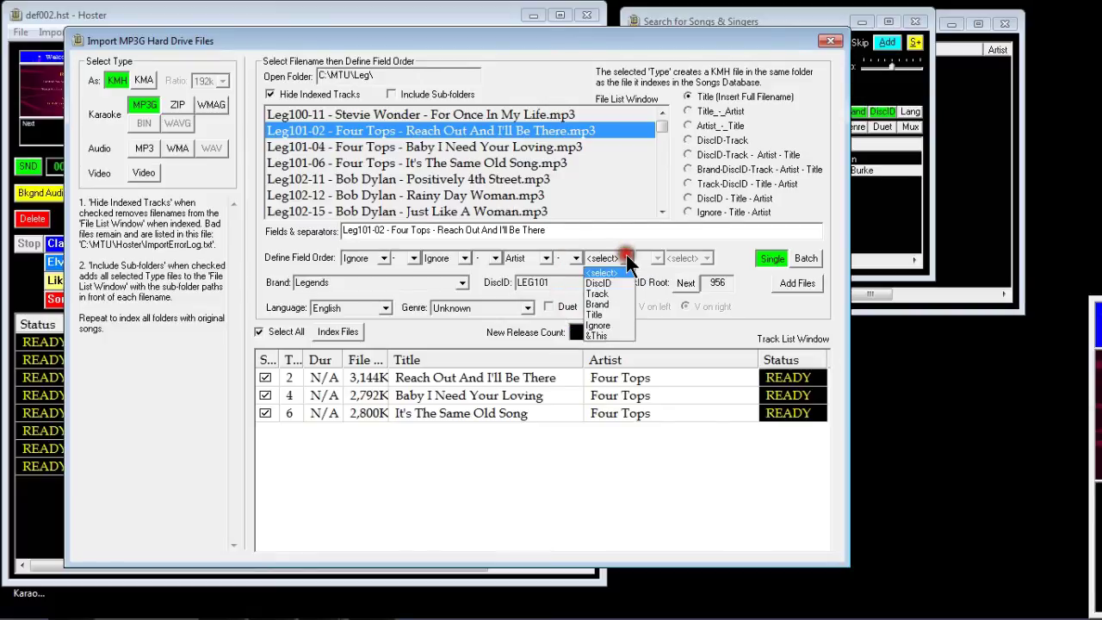
click(599, 313)
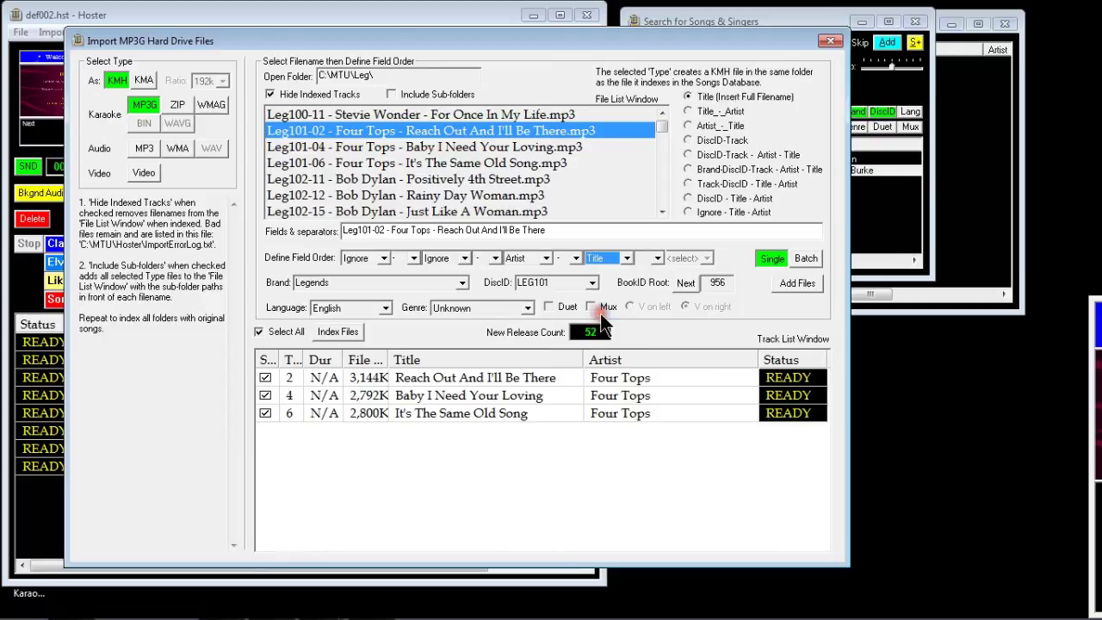
Step: Add the folder's files to the track list using this field order and set their brand to Legends
click(789, 276)
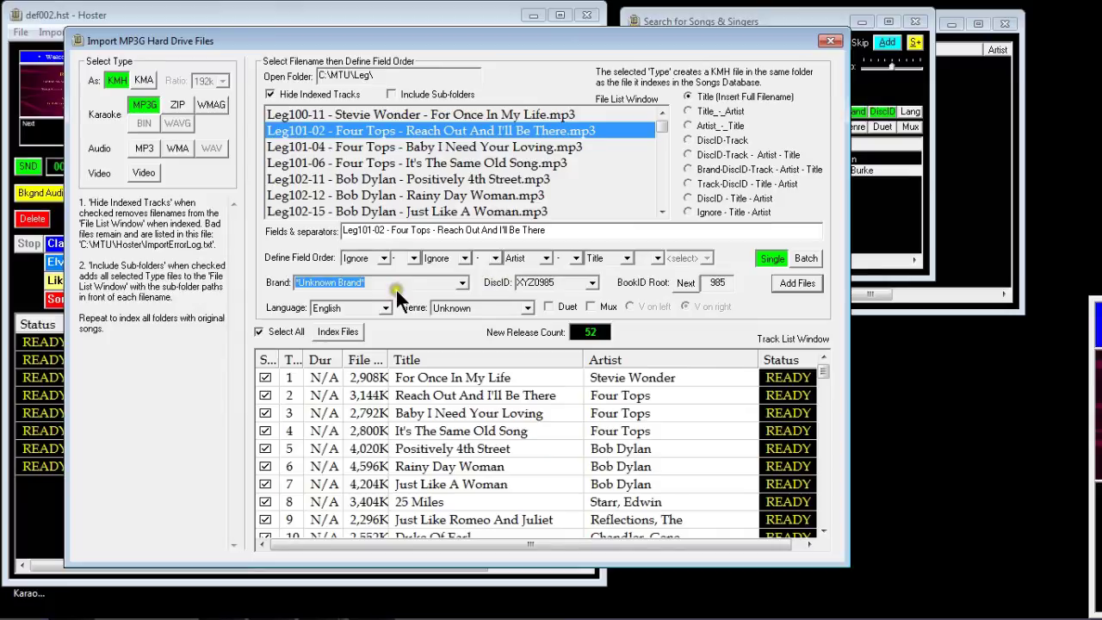
click(462, 284)
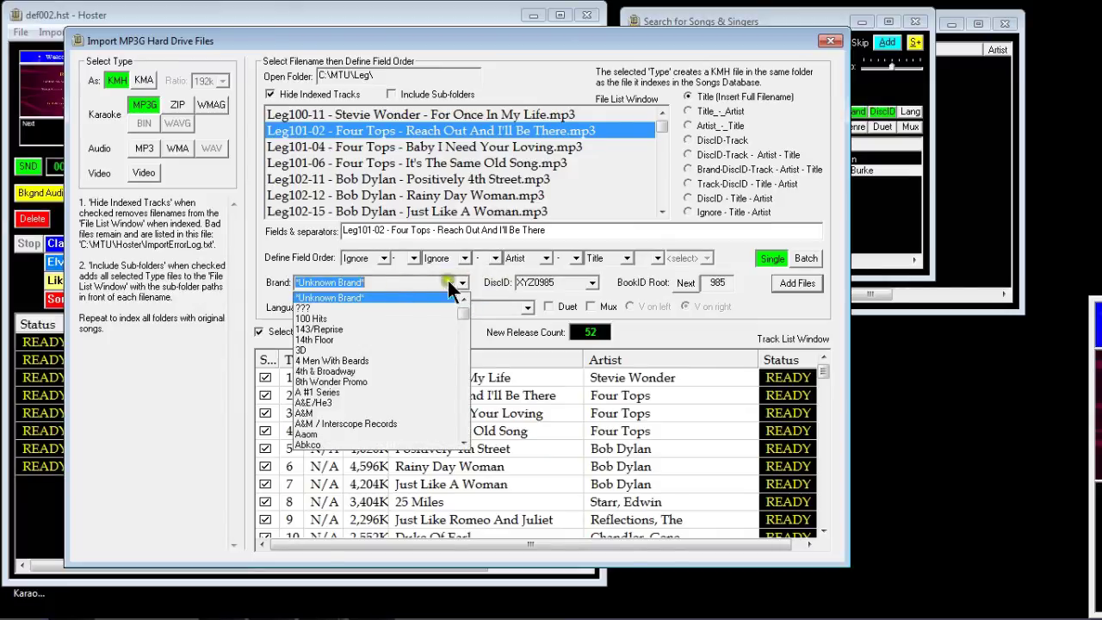
key(l)
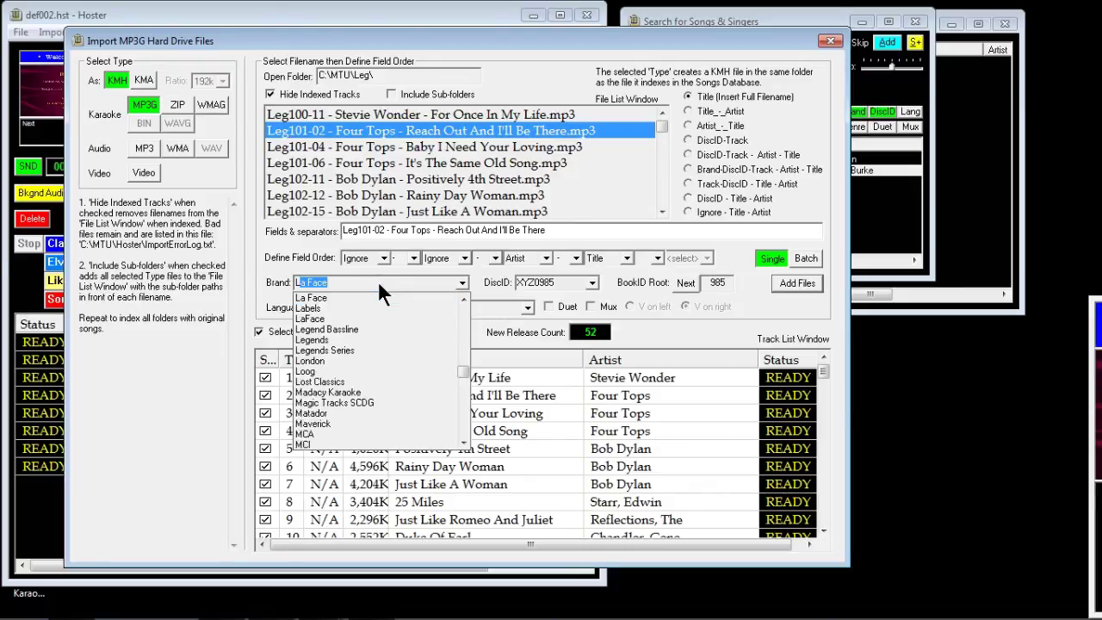
click(314, 339)
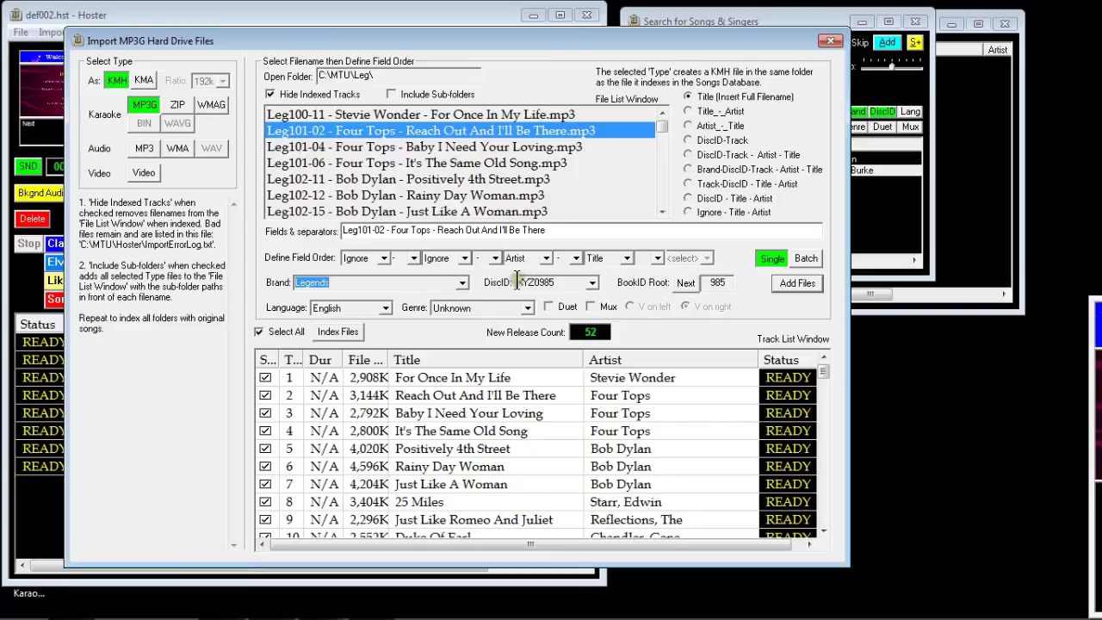
Step: Change the DiscID to LEG0985 and look through the whole list of added tracks
drag(518, 282, 537, 281)
text(LEG)
drag(817, 370, 817, 527)
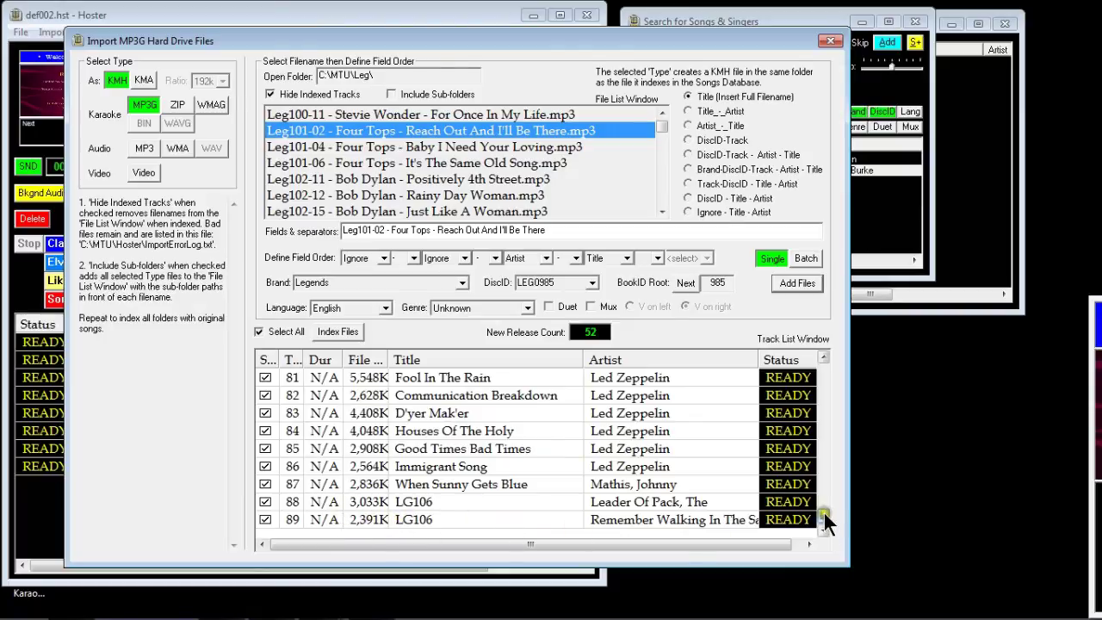
drag(823, 516, 850, 354)
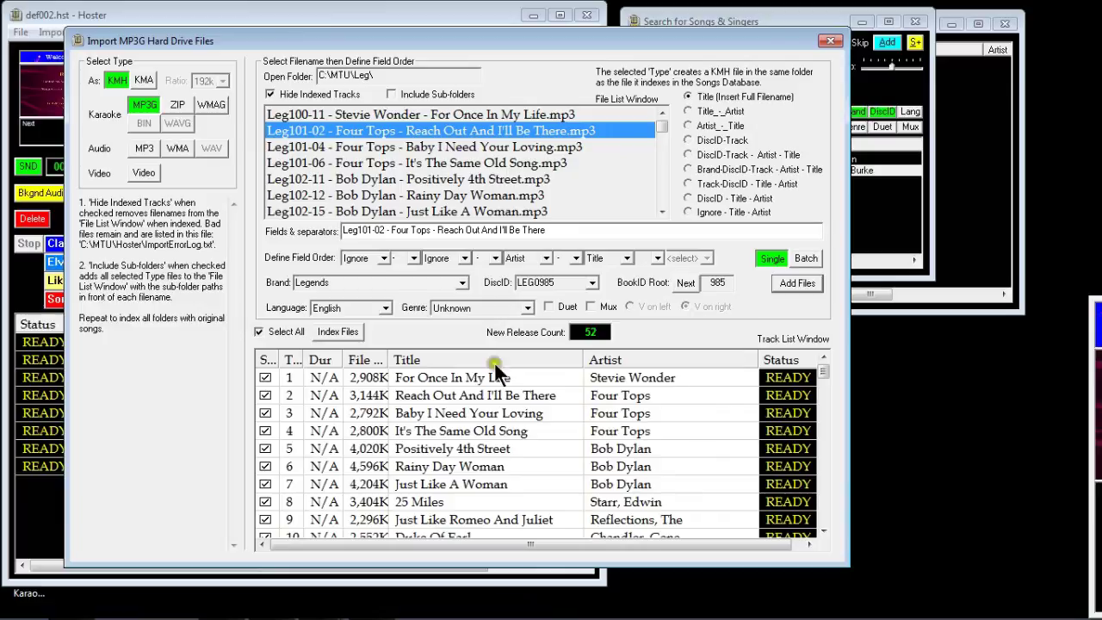